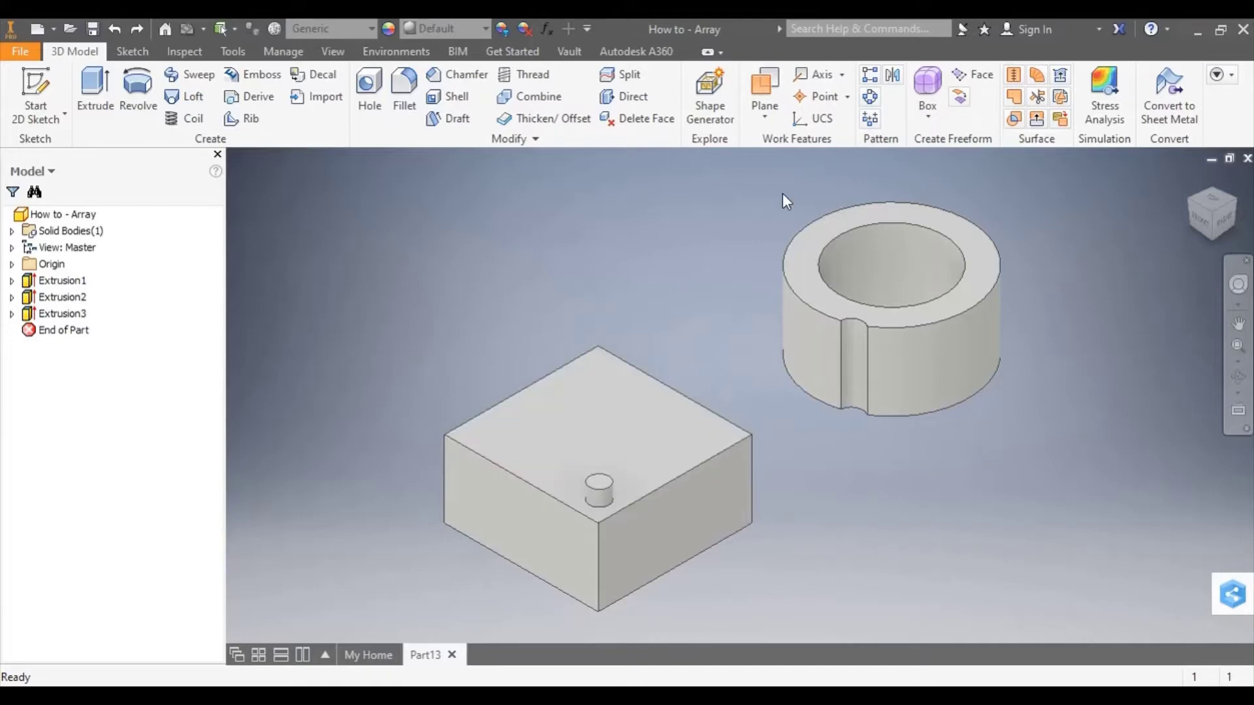
# - Start a rectangular pattern of the peg (Extrusion2) and begin choosing its first direction on the block
pyautogui.click(869, 78)
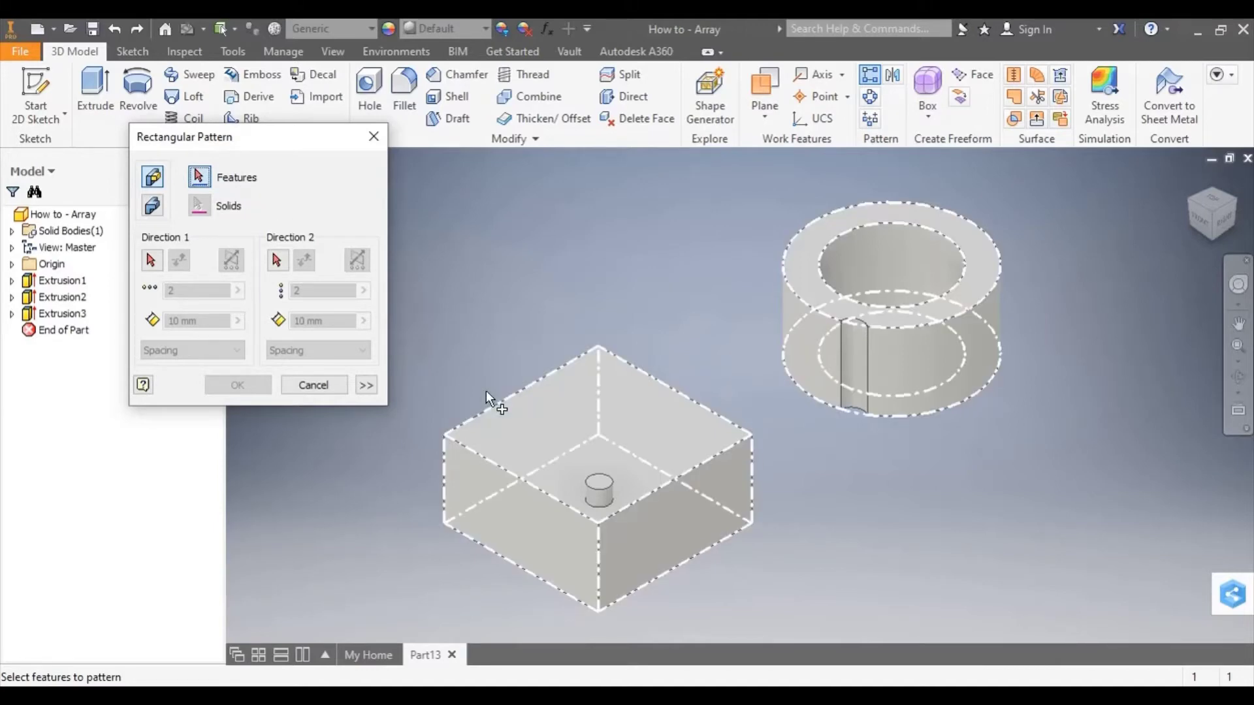
pyautogui.click(594, 491)
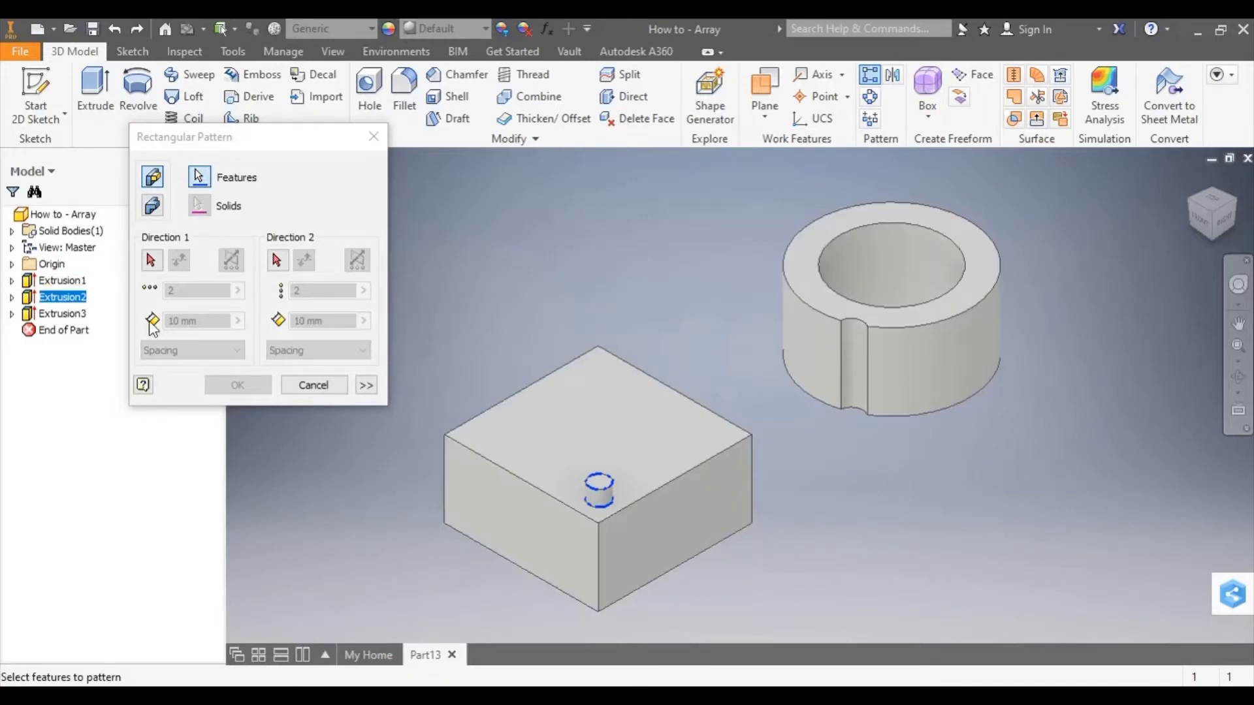
pyautogui.click(154, 265)
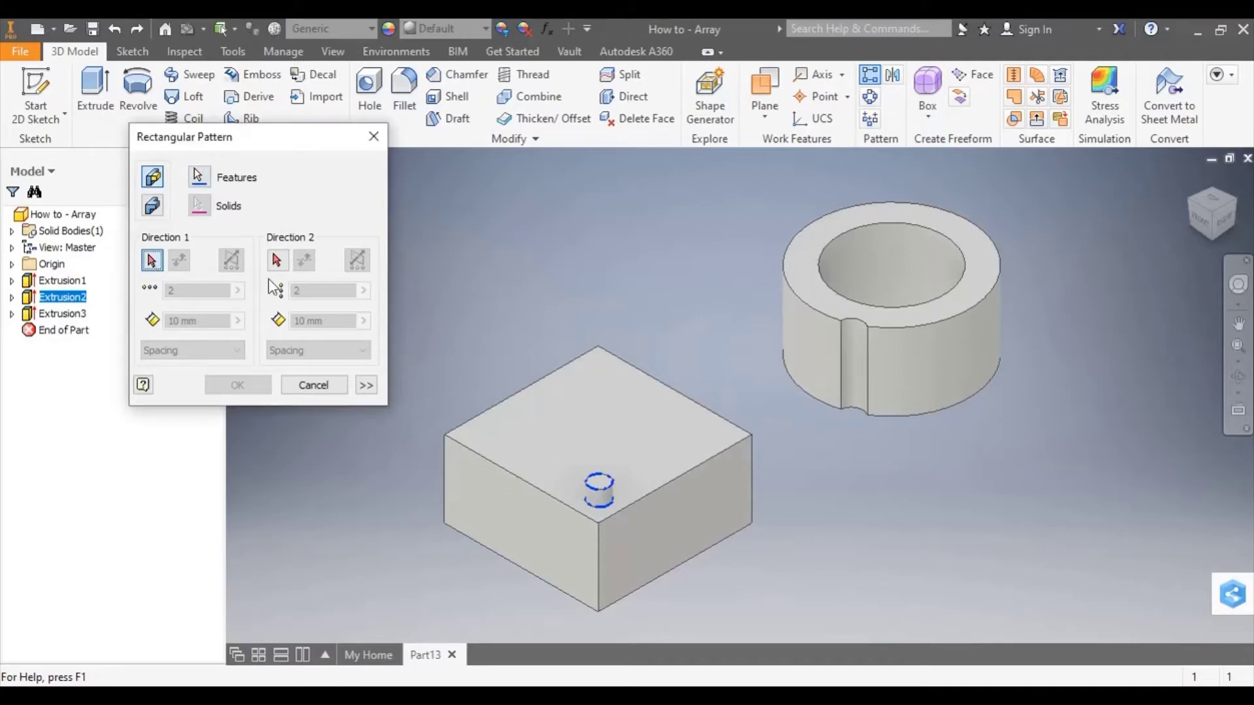
pyautogui.click(1194, 210)
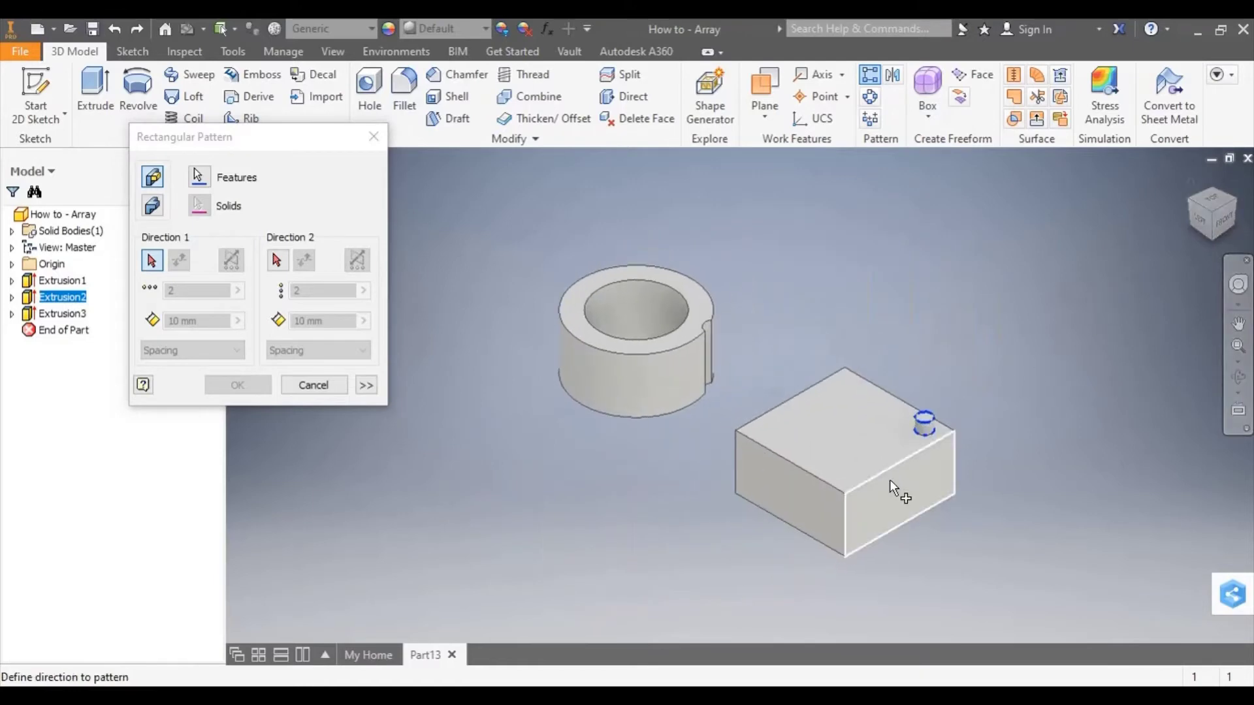
pyautogui.press('F3')
pyautogui.moveTo(901, 512); pyautogui.dragTo(958, 541)
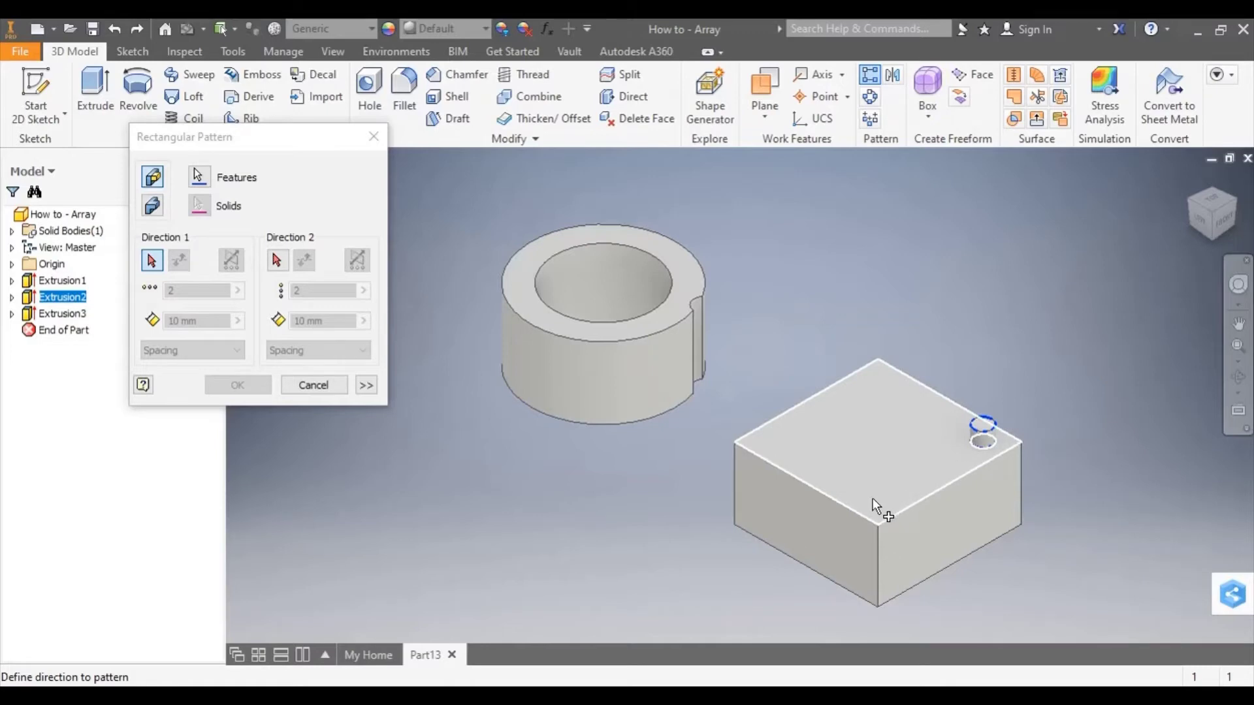
# - Run Direction 1 along the block's front-left face with 5 pegs spaced 4 mm apart
pyautogui.click(829, 526)
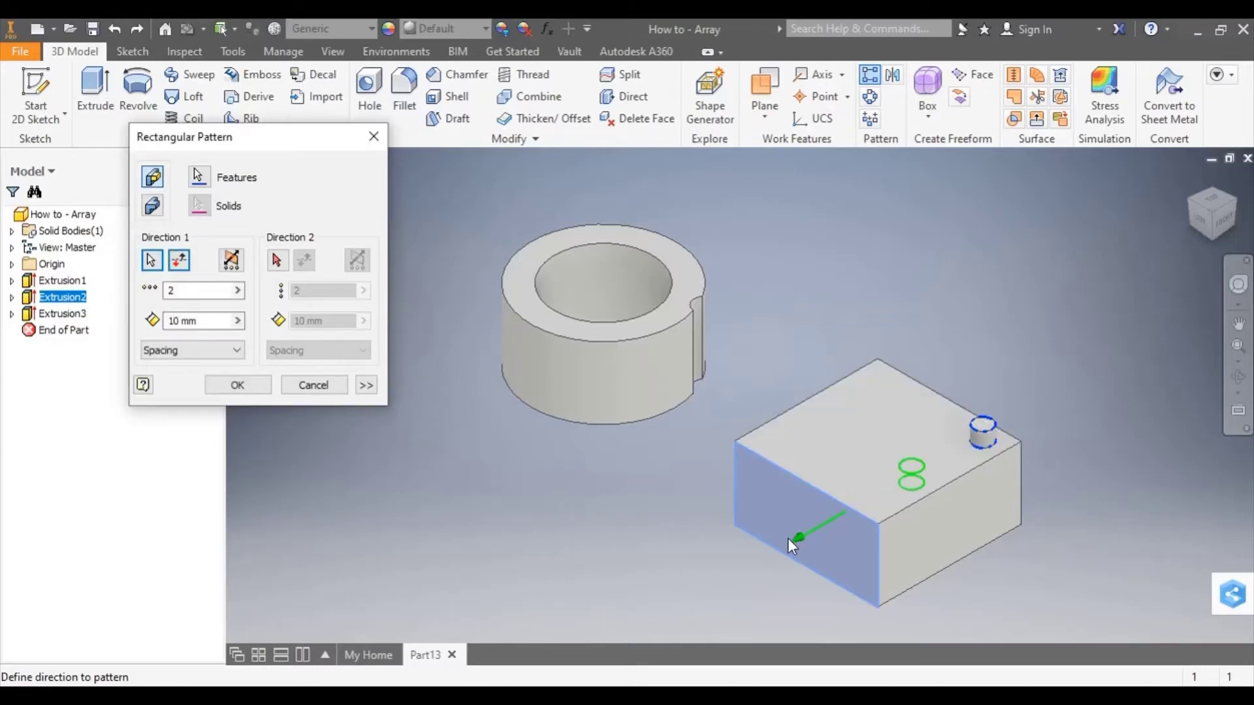
pyautogui.click(175, 291)
pyautogui.press('BackSpace')
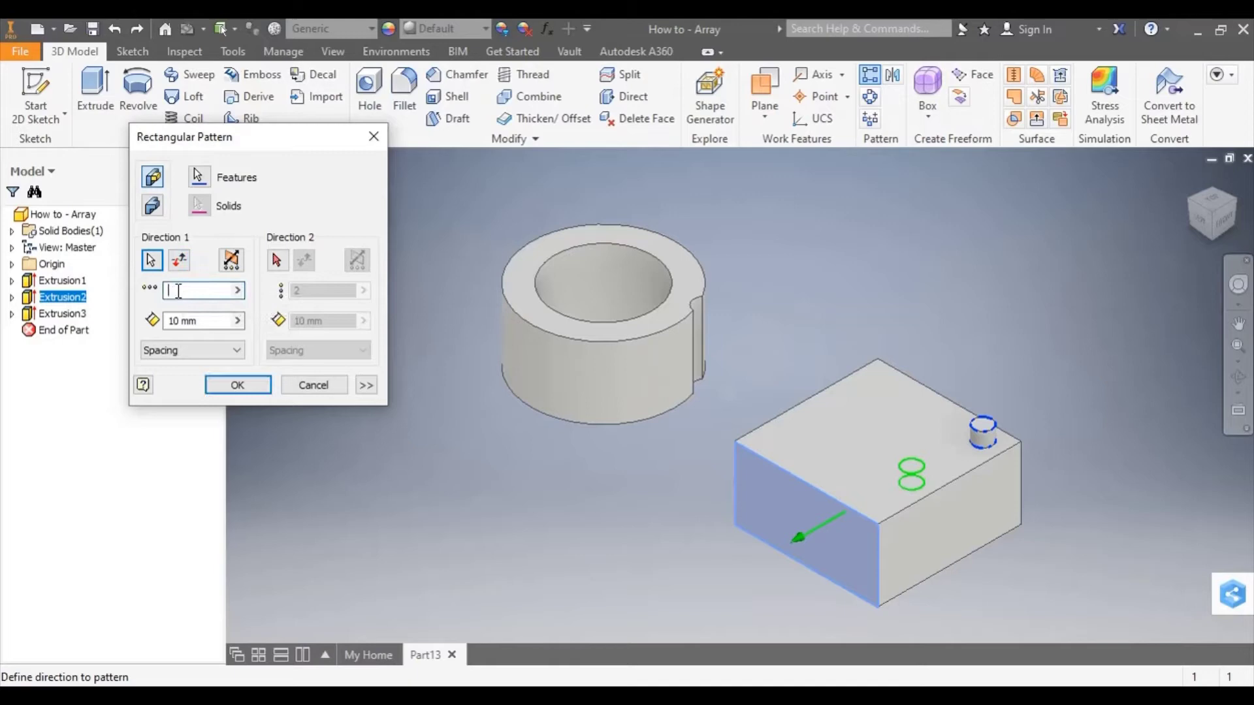
pyautogui.write('5')
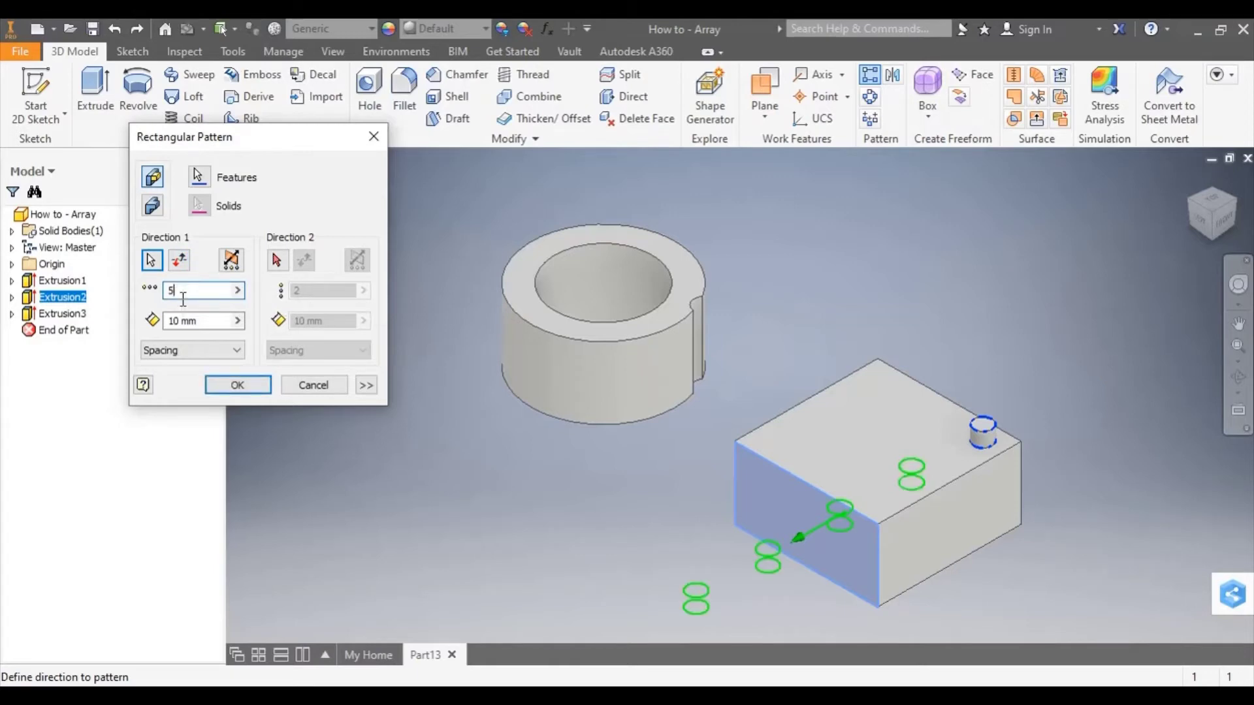
pyautogui.click(179, 320)
pyautogui.moveTo(176, 320); pyautogui.dragTo(171, 321)
pyautogui.write('3')
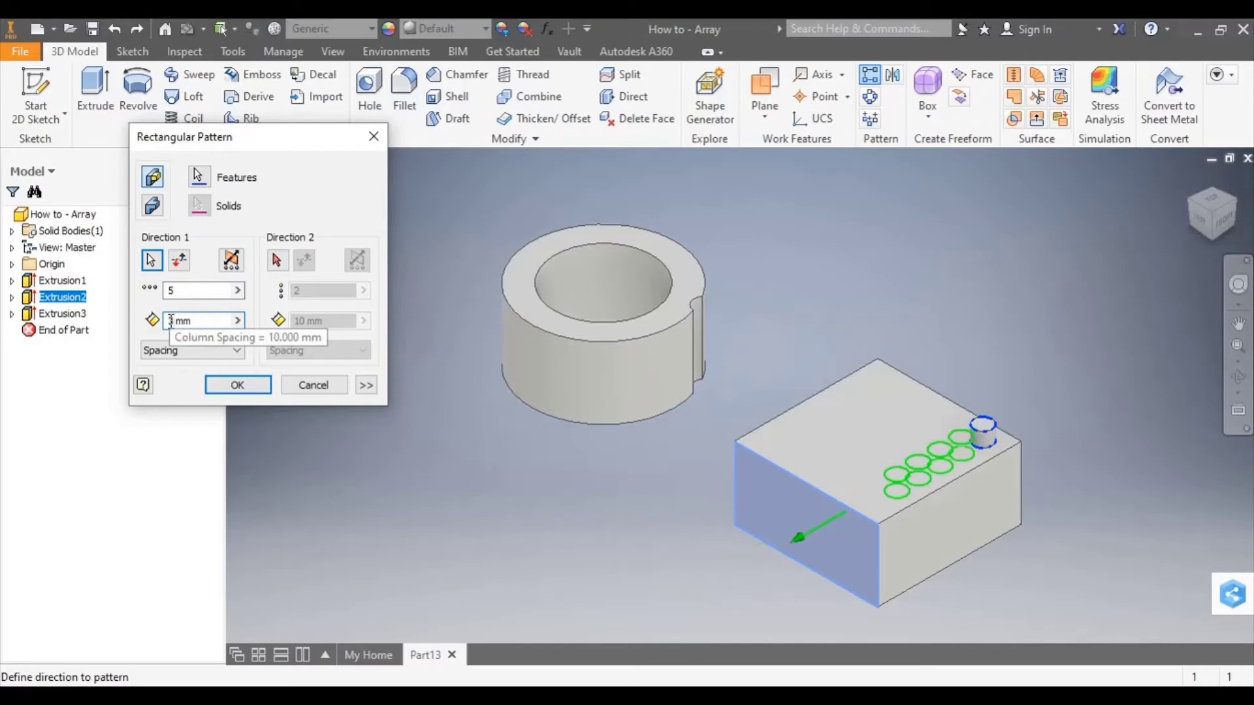
pyautogui.press('BackSpace')
pyautogui.write('4')
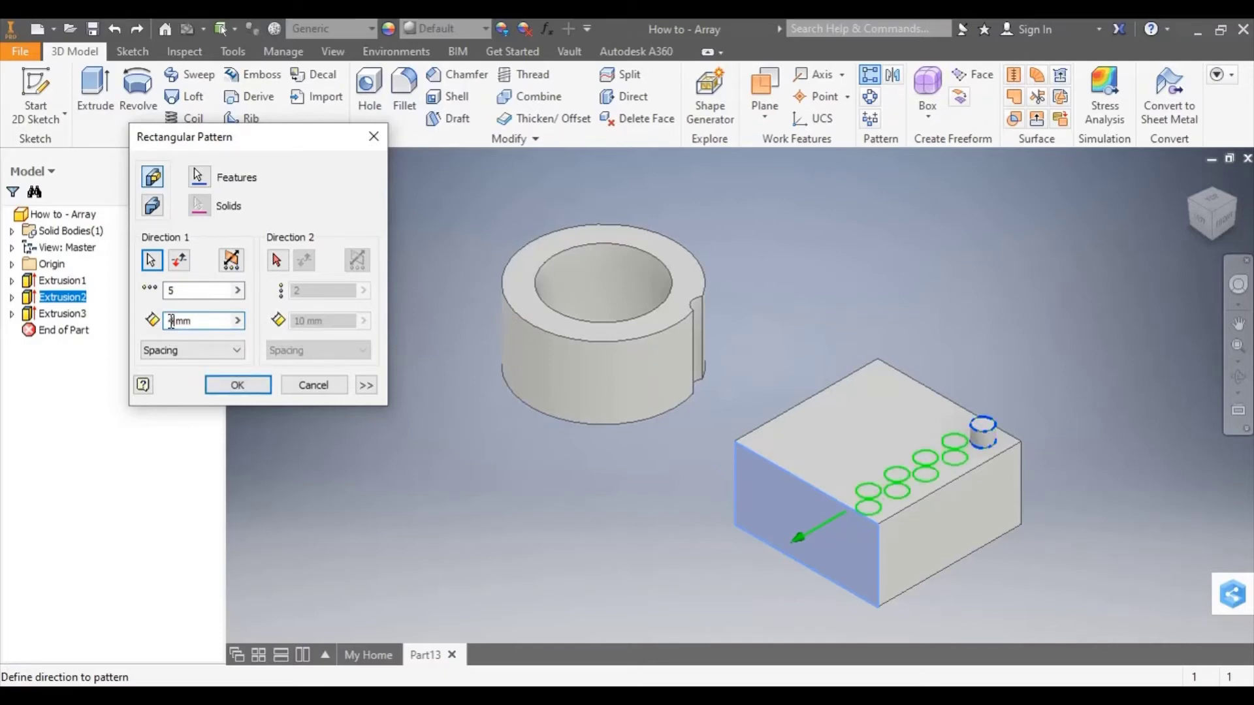
pyautogui.click(236, 385)
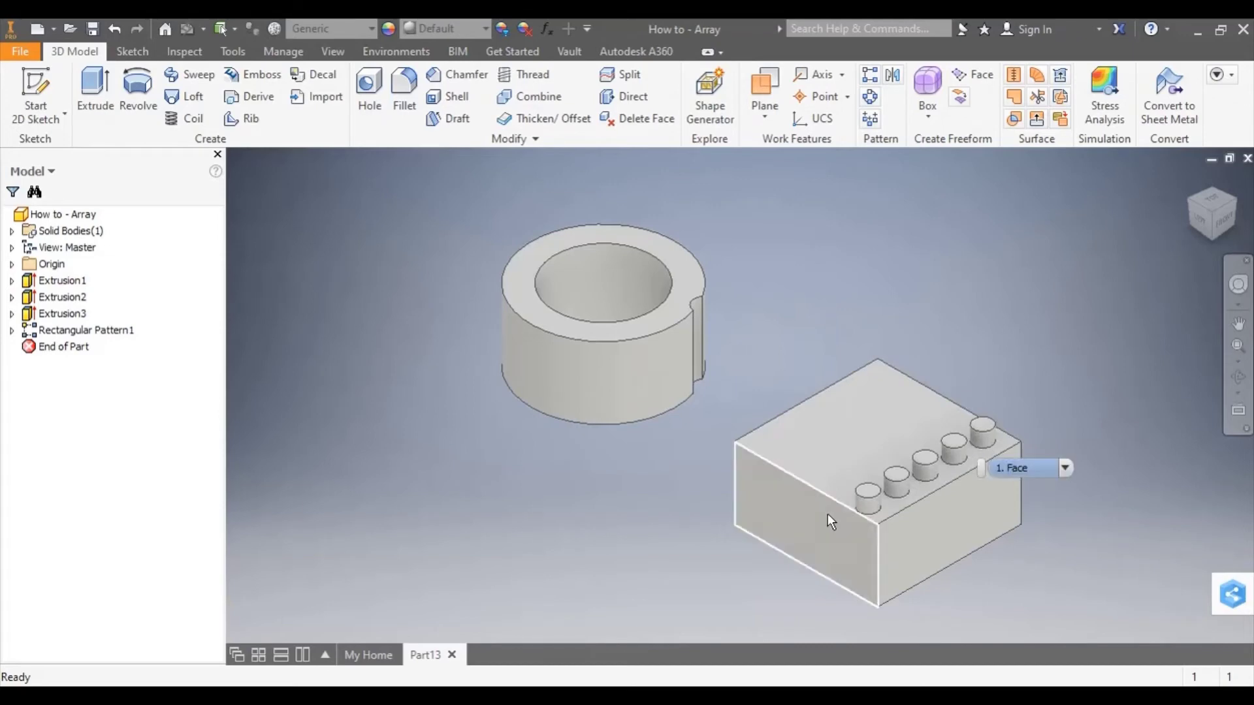
# - Reopen Rectangular Pattern1 with Edit Feature and begin selecting Direction 2
pyautogui.rightClick(68, 331)
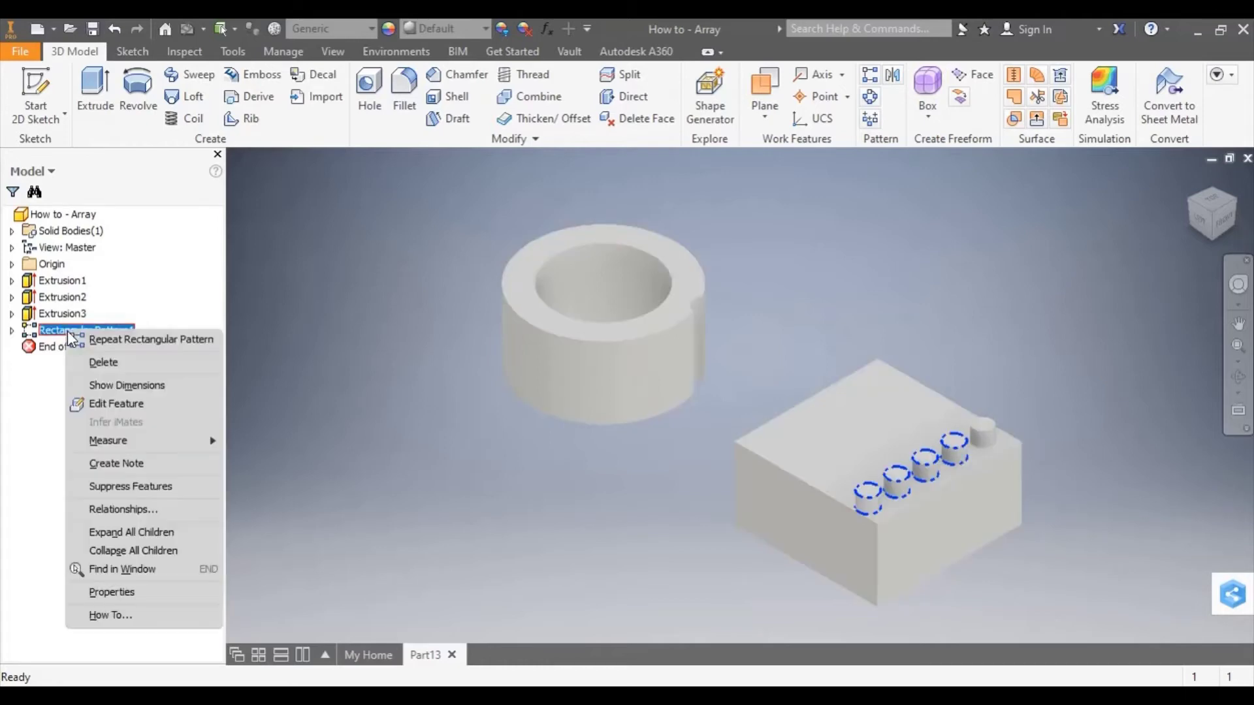
pyautogui.click(100, 405)
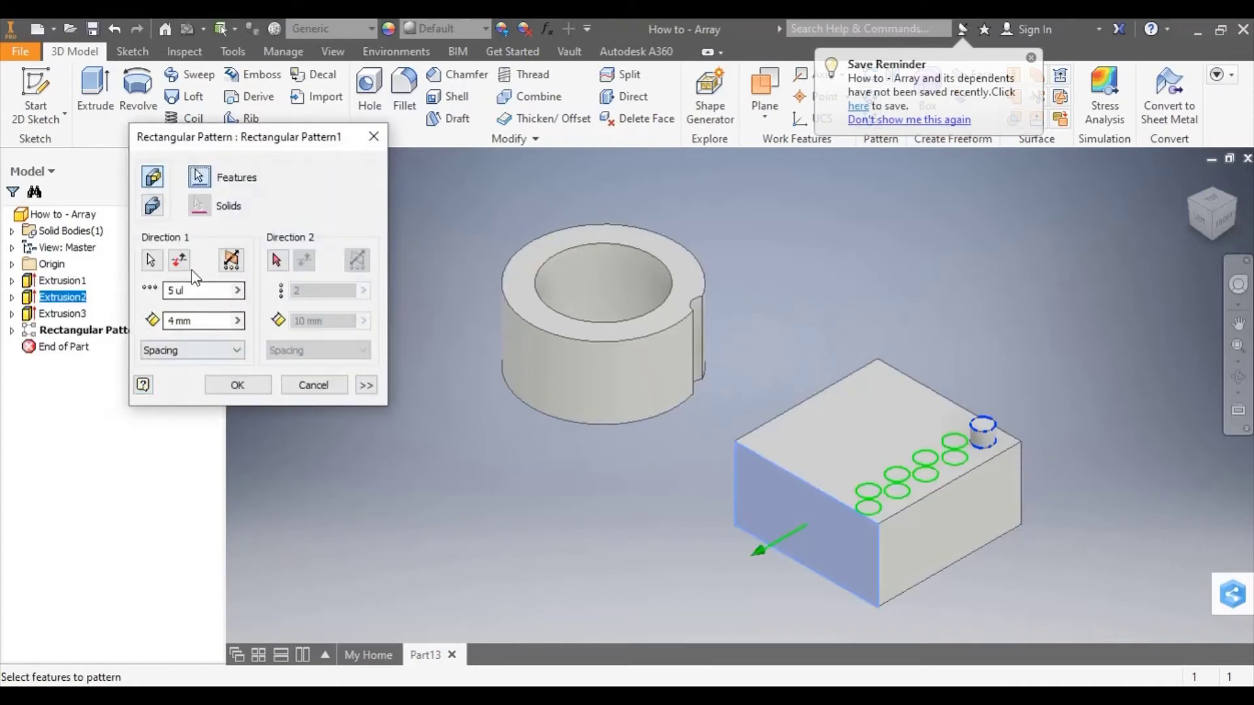
pyautogui.click(275, 259)
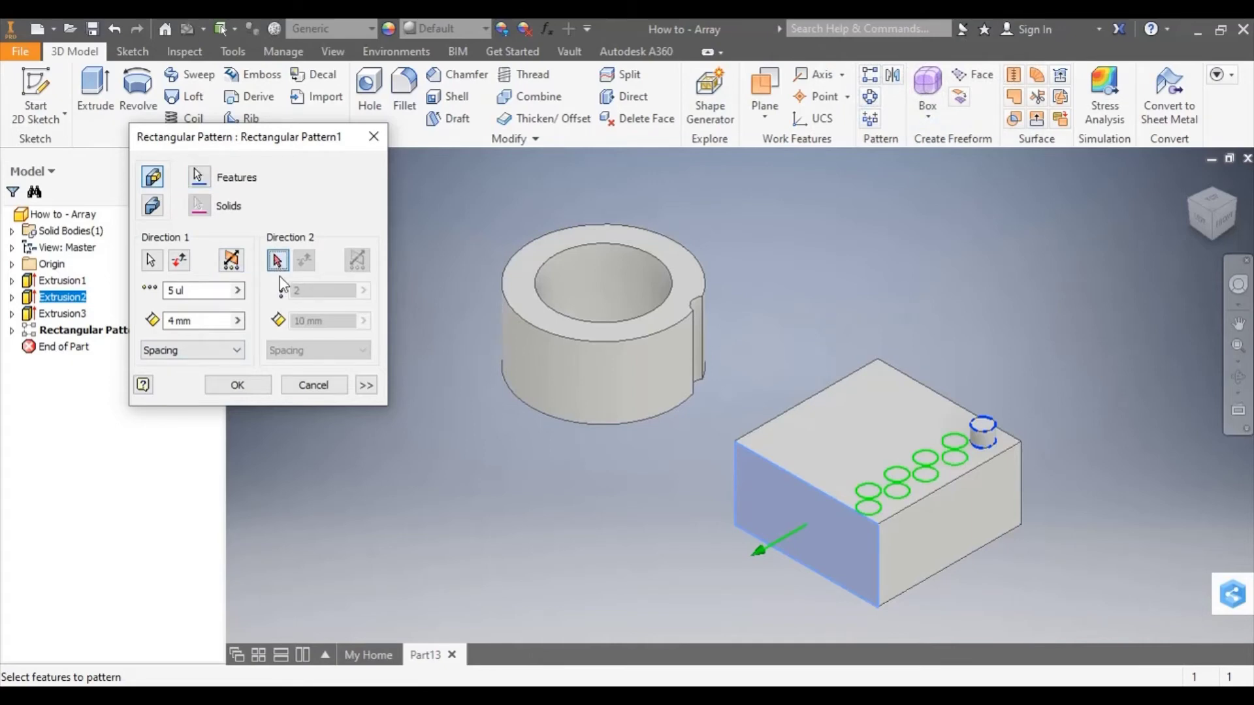
# - Set Direction 2 along the block's left face with 5 pegs at 4 mm spacing
pyautogui.click(1190, 200)
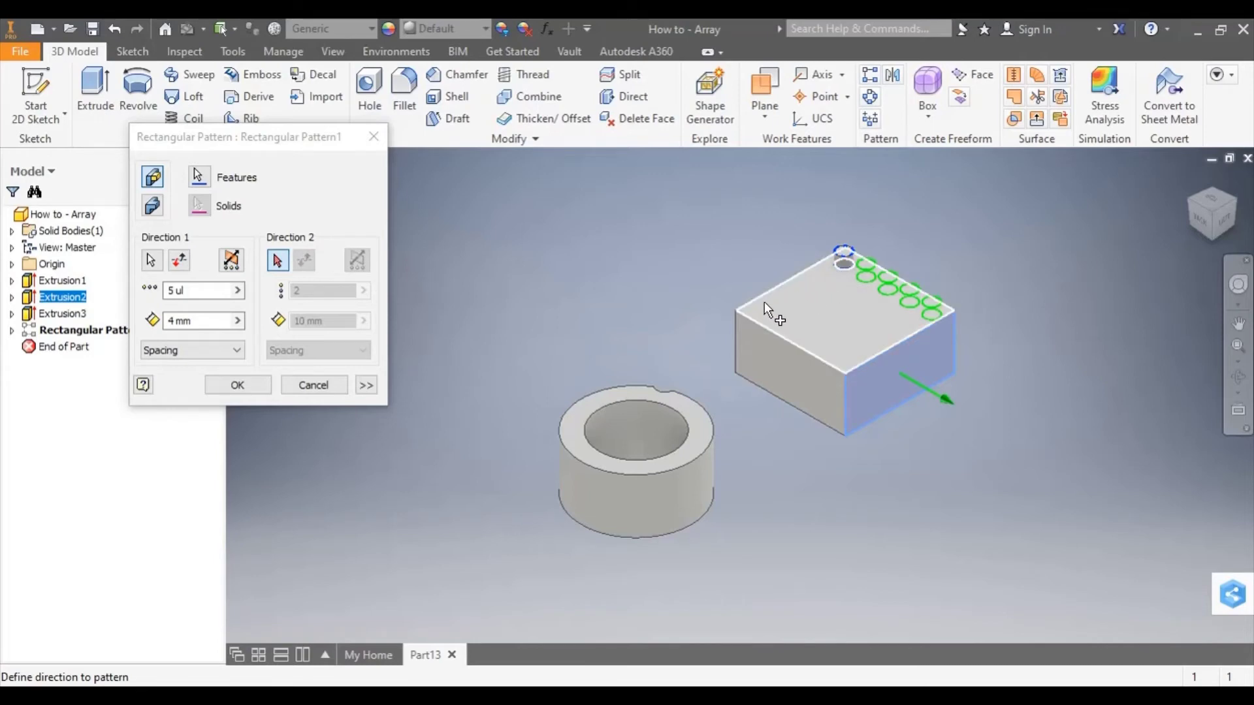
pyautogui.click(762, 355)
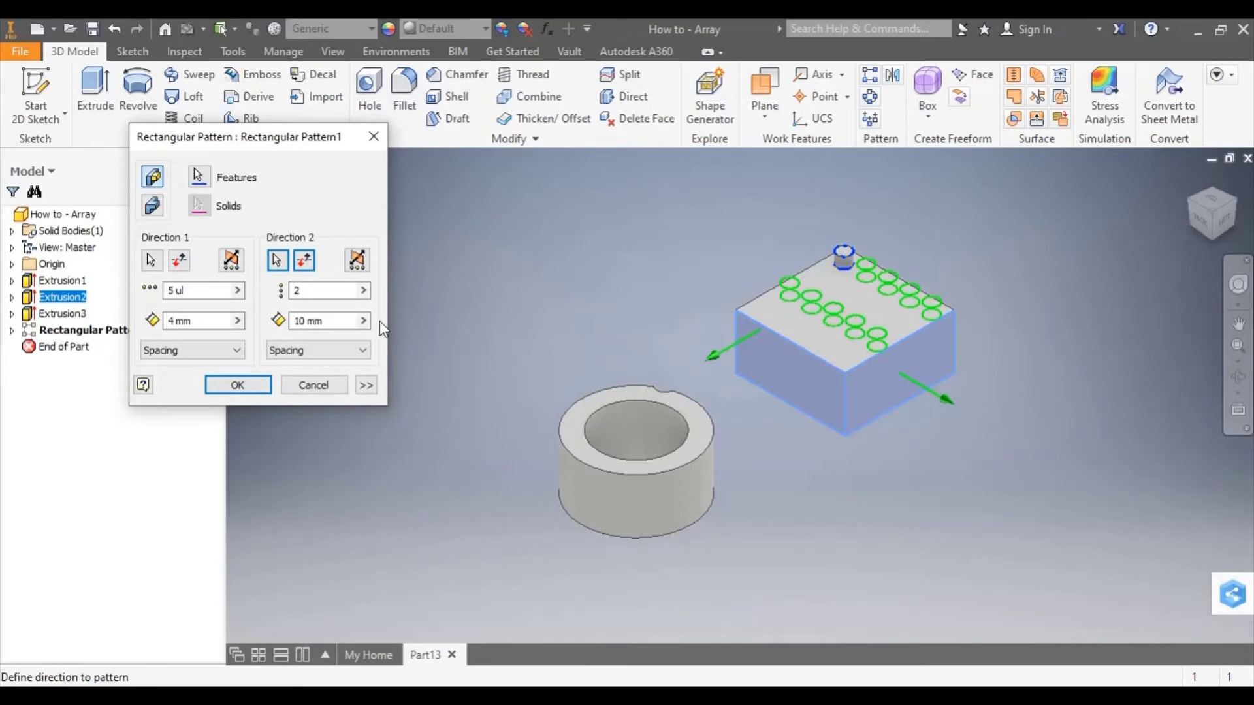
pyautogui.click(305, 292)
pyautogui.press('BackSpace')
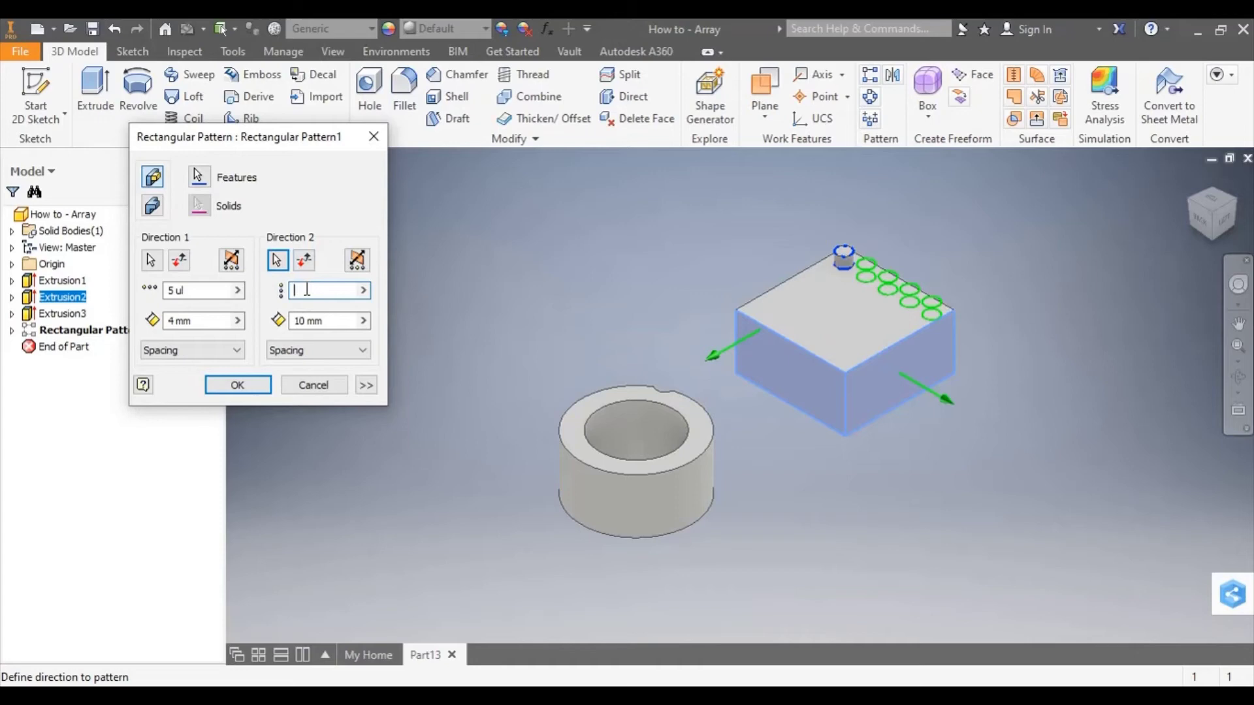
pyautogui.write('5')
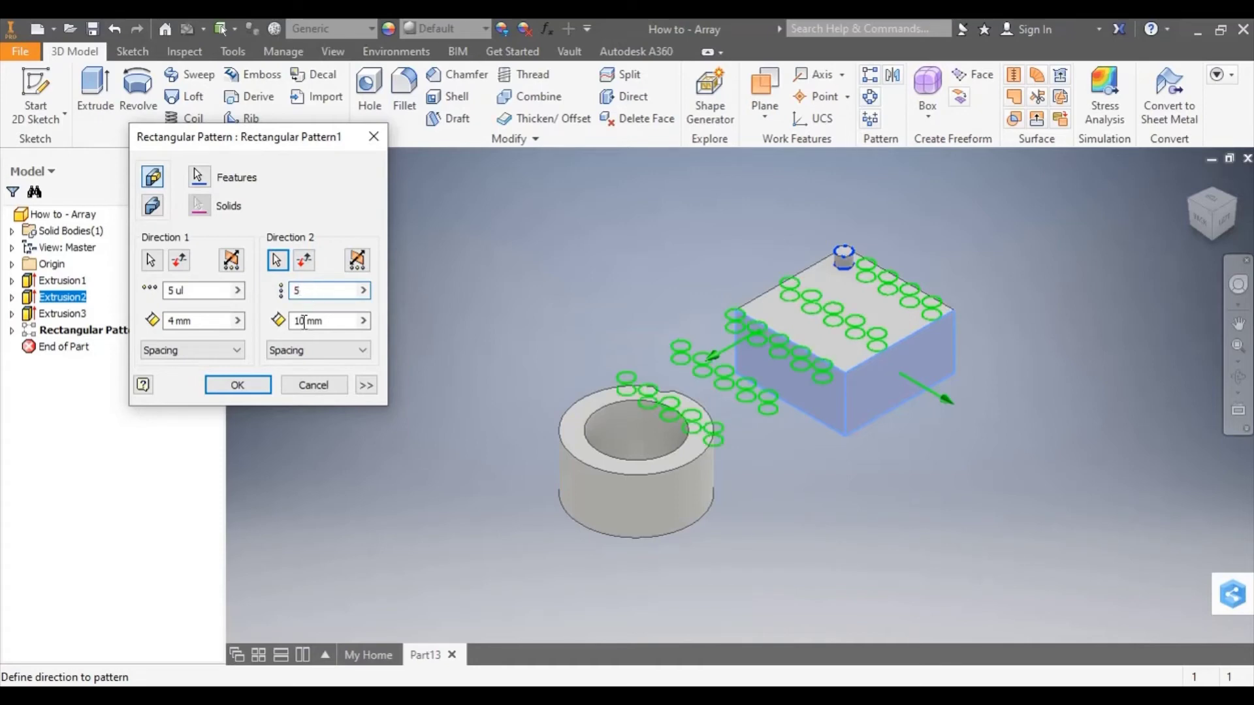
pyautogui.click(296, 320)
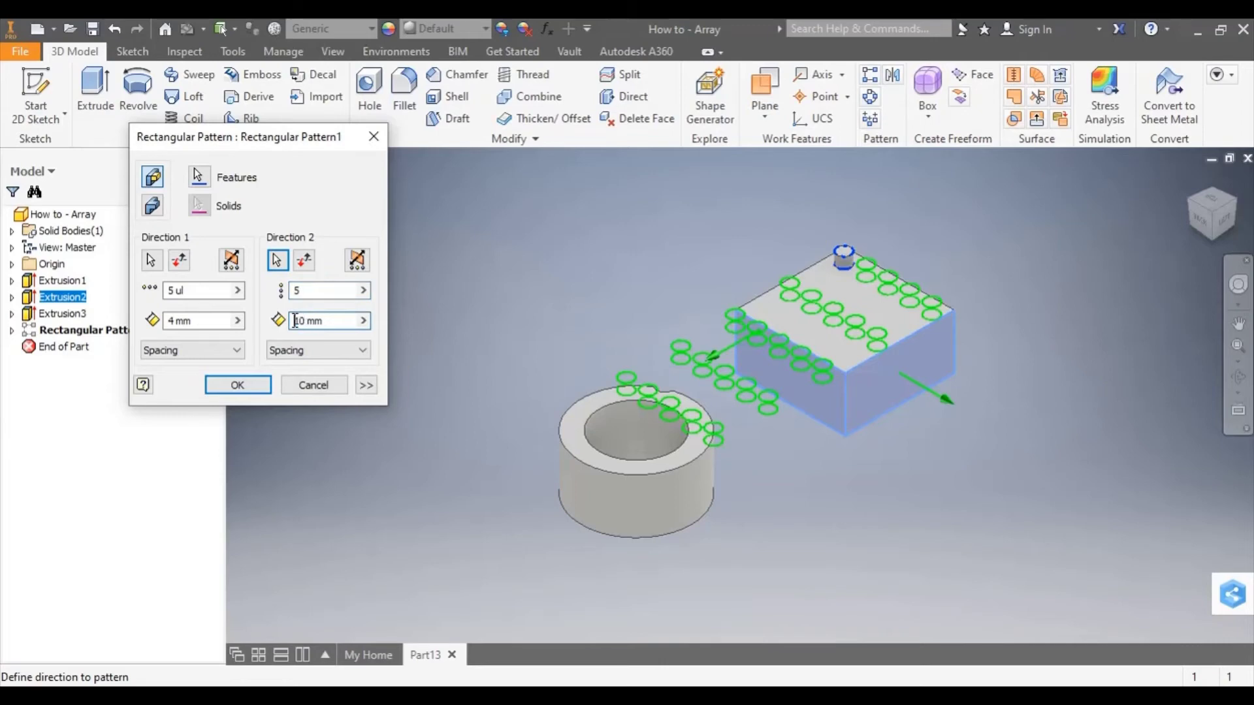
pyautogui.doubleClick(296, 321)
pyautogui.write('4.5')
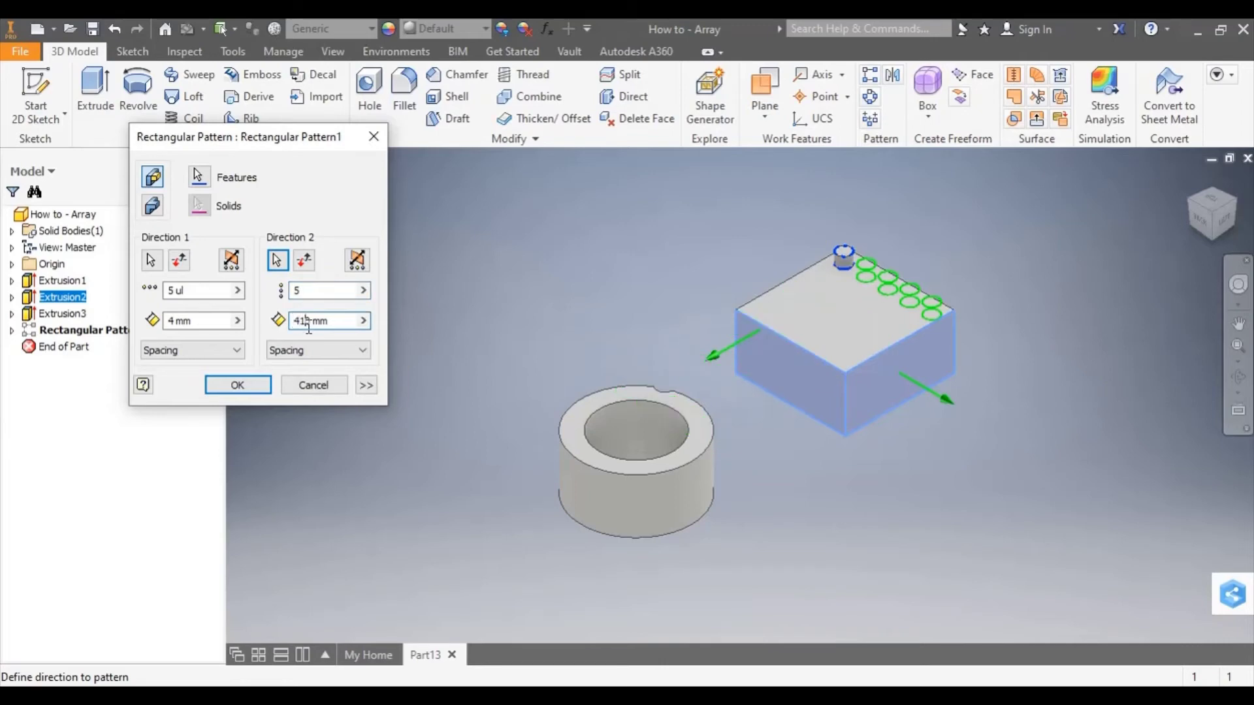
pyautogui.press('BackSpace')
pyautogui.press('BackSpace')
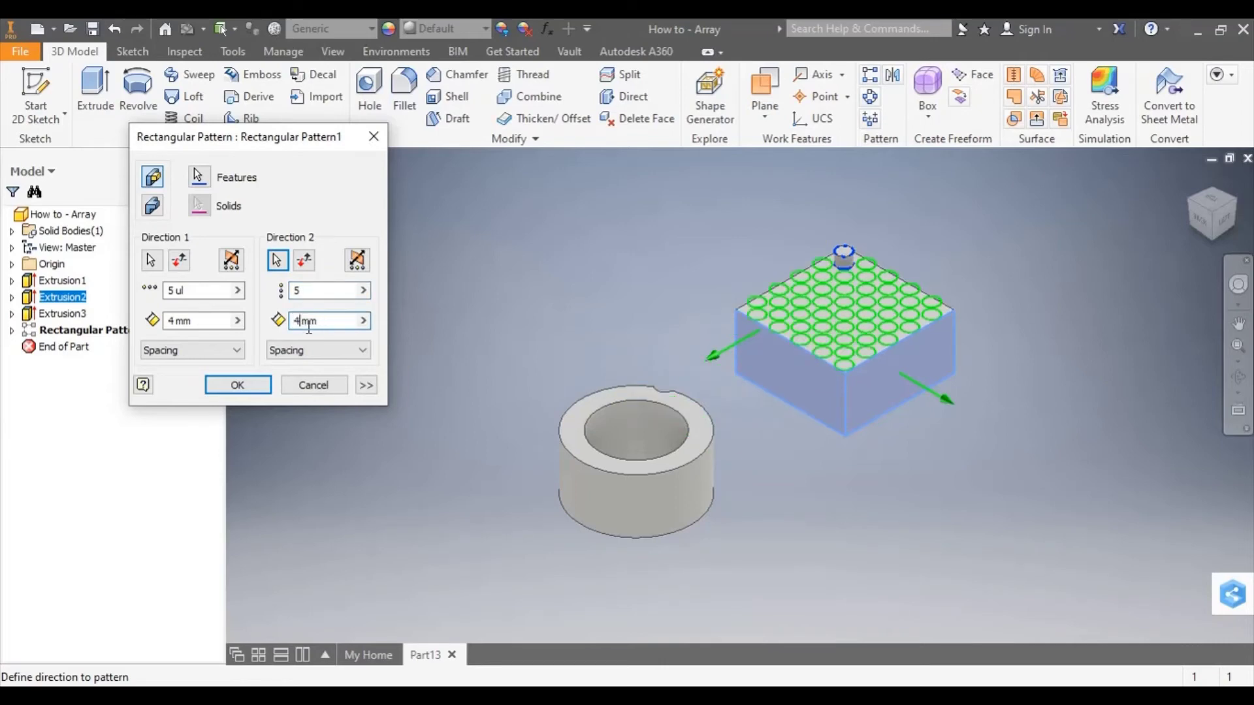
pyautogui.click(256, 386)
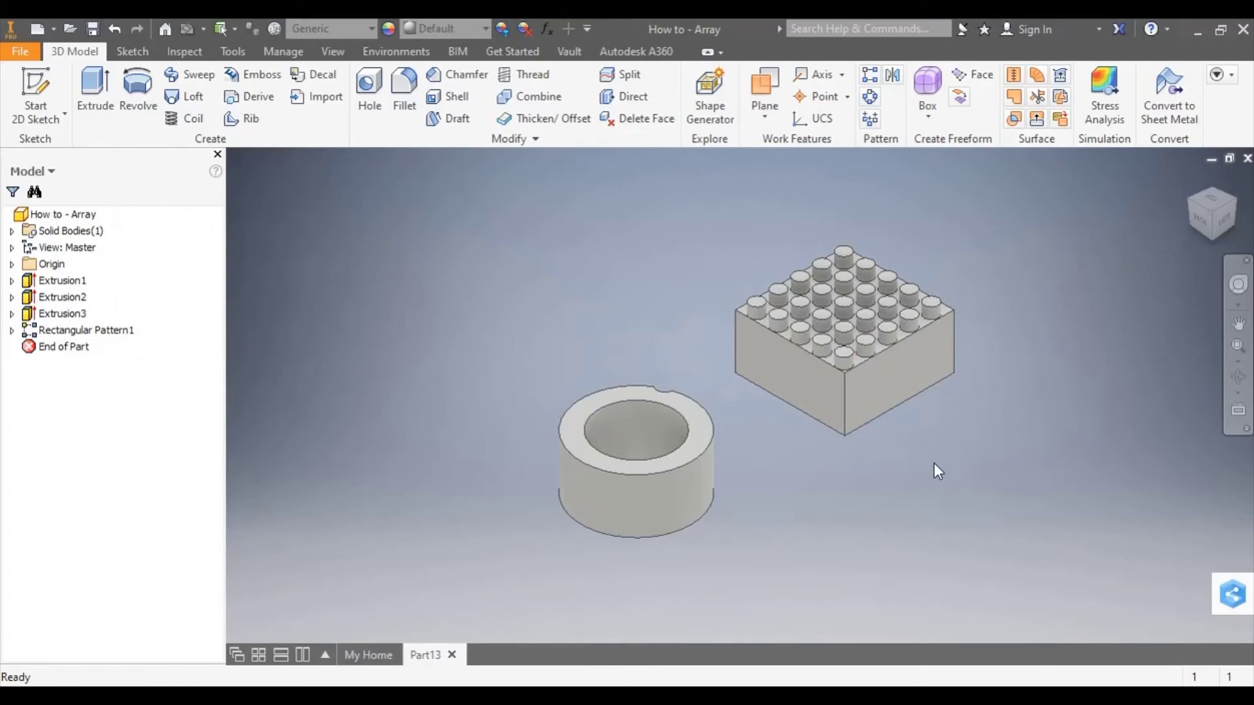
pyautogui.scroll(3, 876, 358)
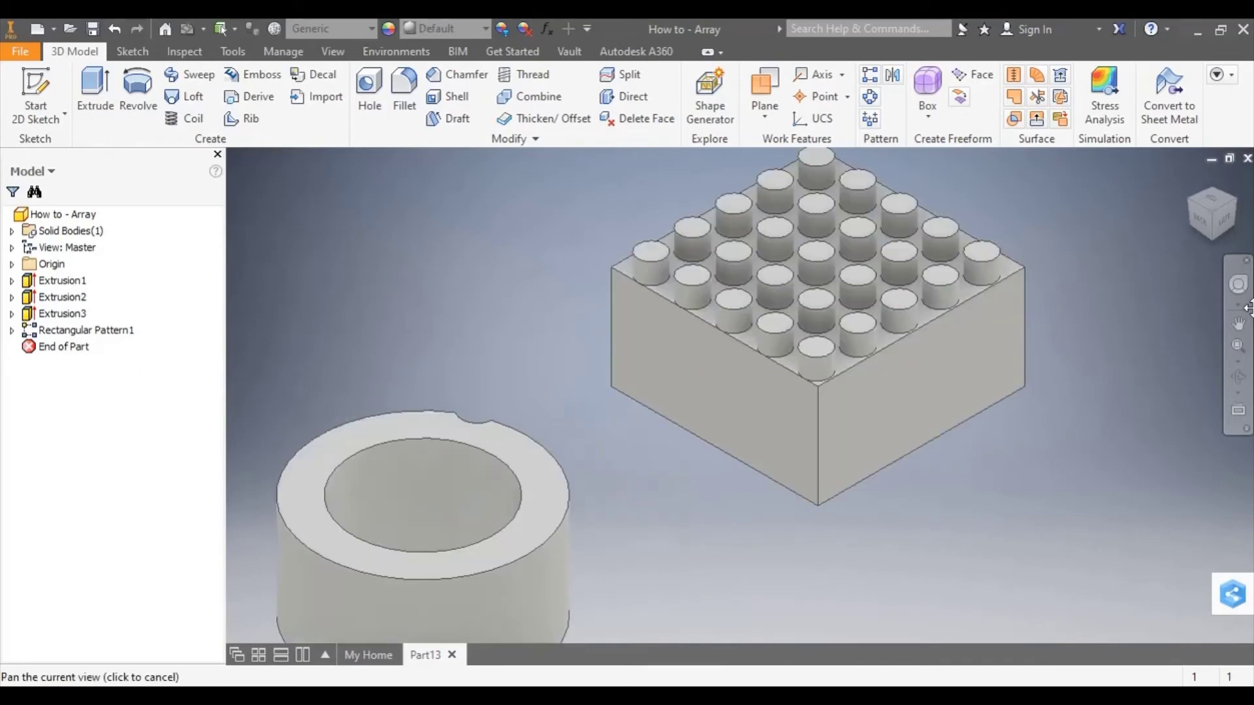
pyautogui.click(1213, 236)
pyautogui.scroll(3, 848, 376)
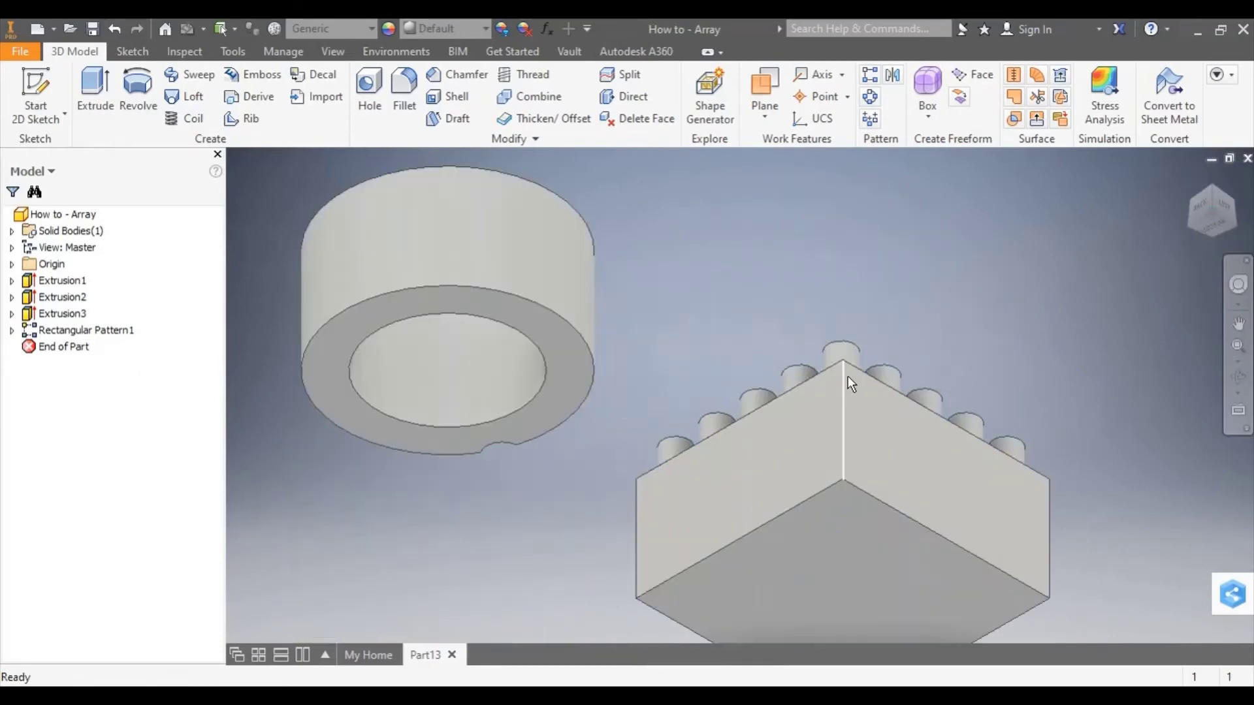
pyautogui.click(1238, 377)
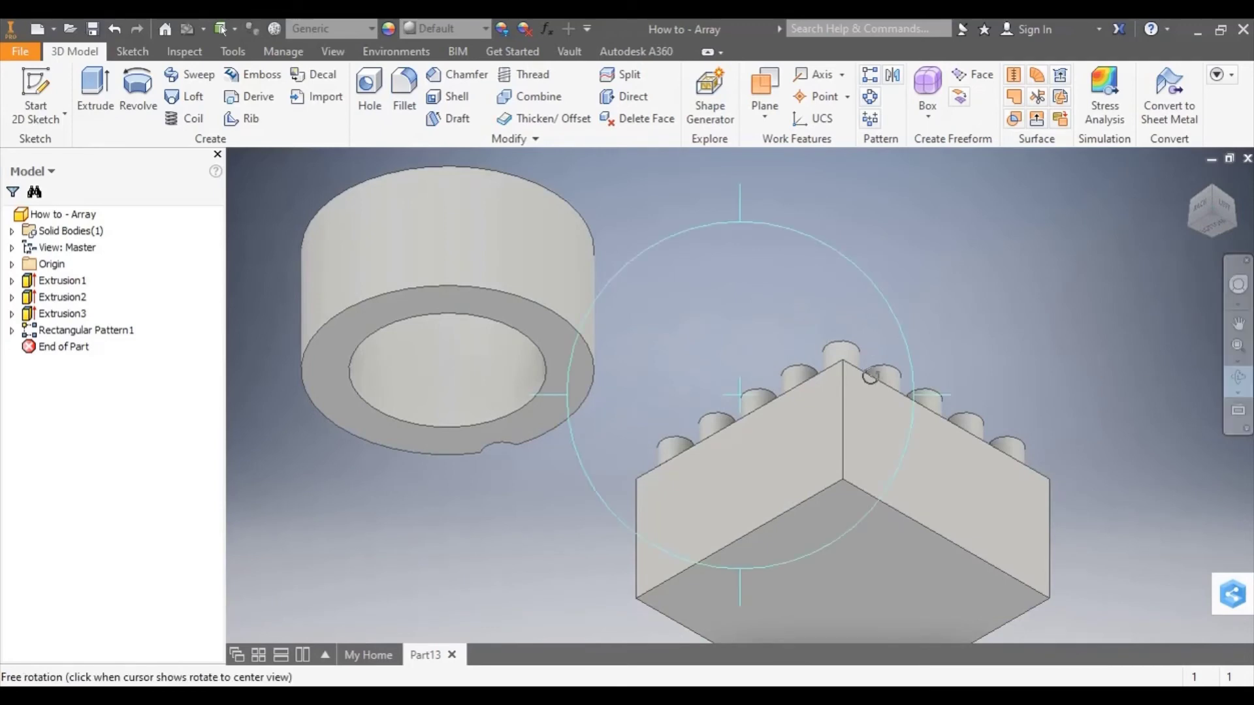
pyautogui.moveTo(779, 292); pyautogui.dragTo(686, 283)
pyautogui.press('Escape')
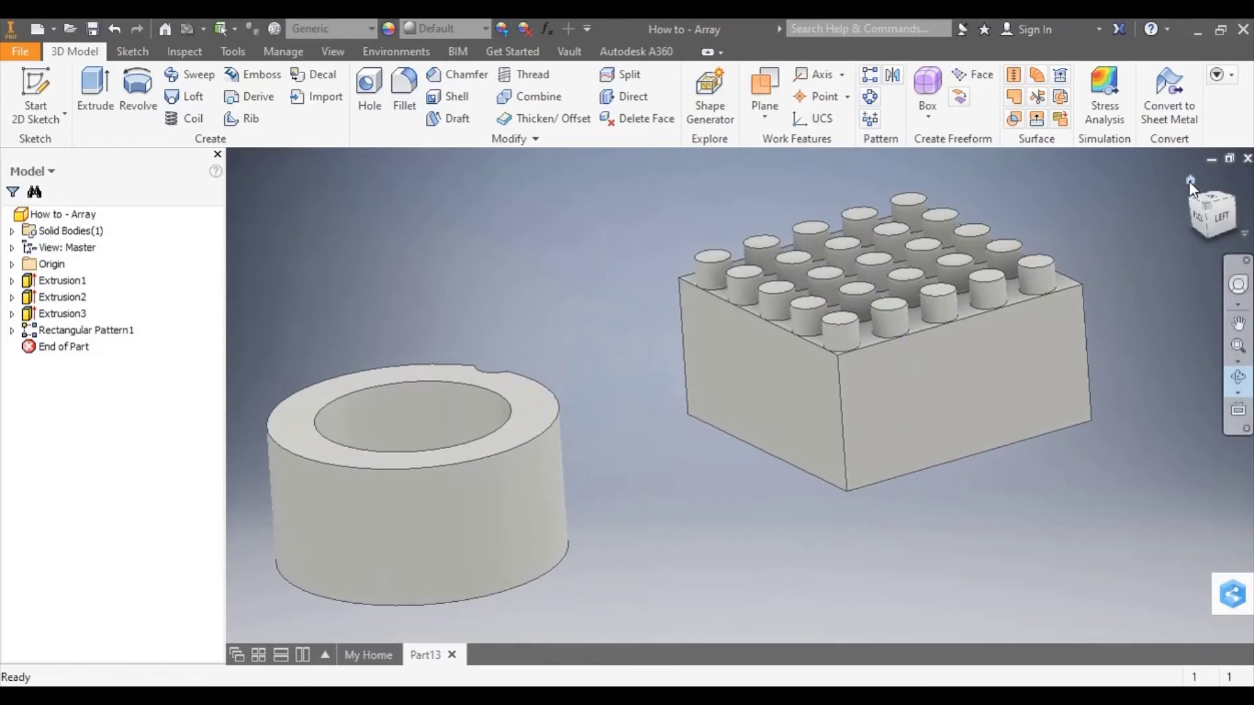
pyautogui.click(1190, 181)
pyautogui.press('F4')
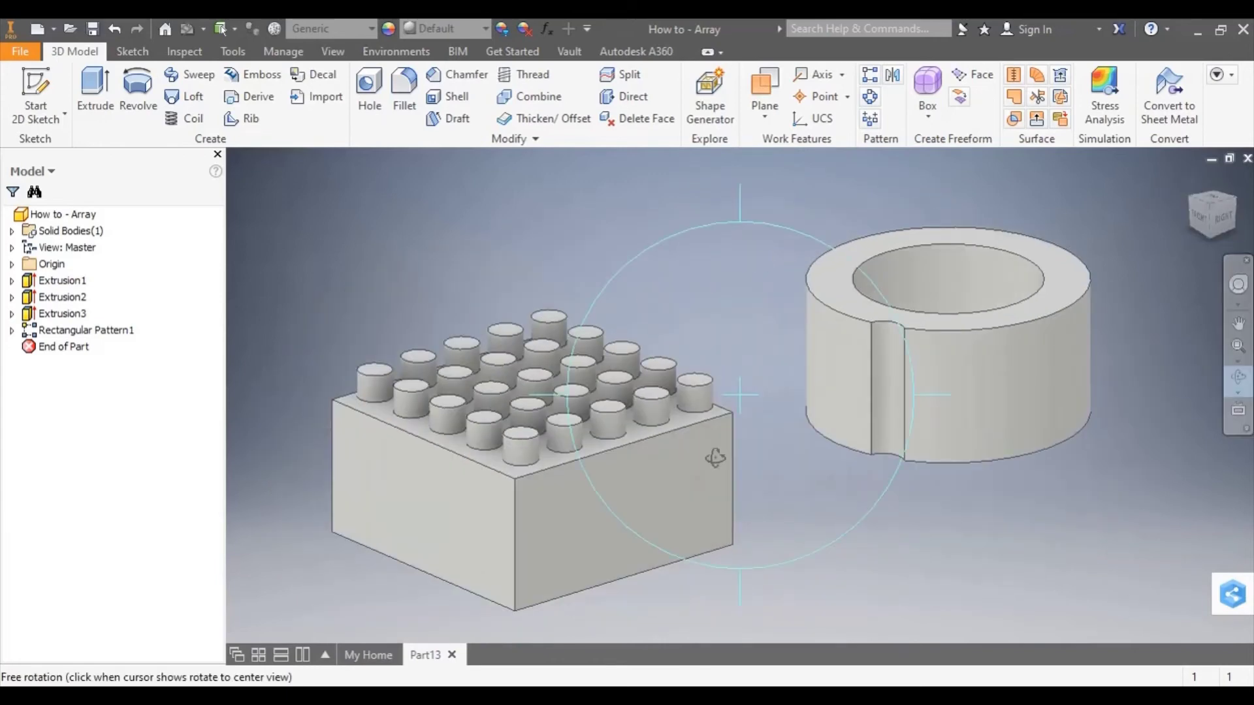
pyautogui.rightClick(941, 493)
pyautogui.click(990, 486)
pyautogui.scroll(3, 908, 484)
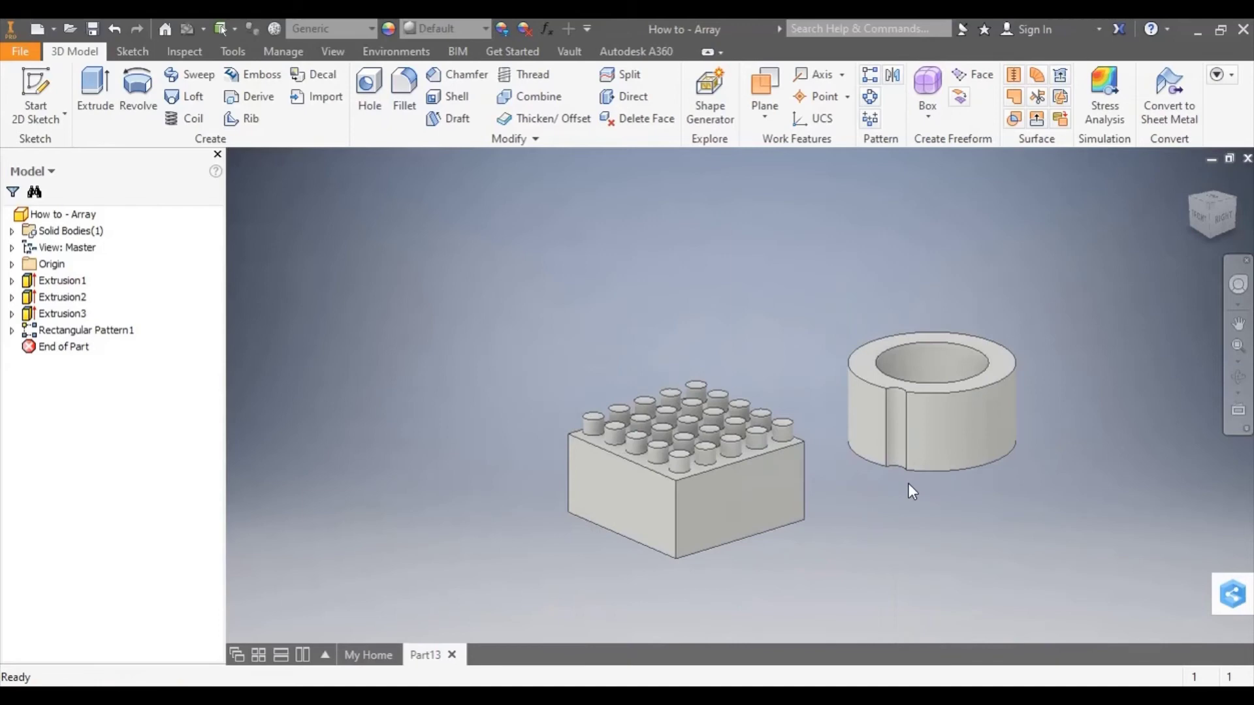
pyautogui.moveTo(913, 492); pyautogui.dragTo(867, 451, button='middle')
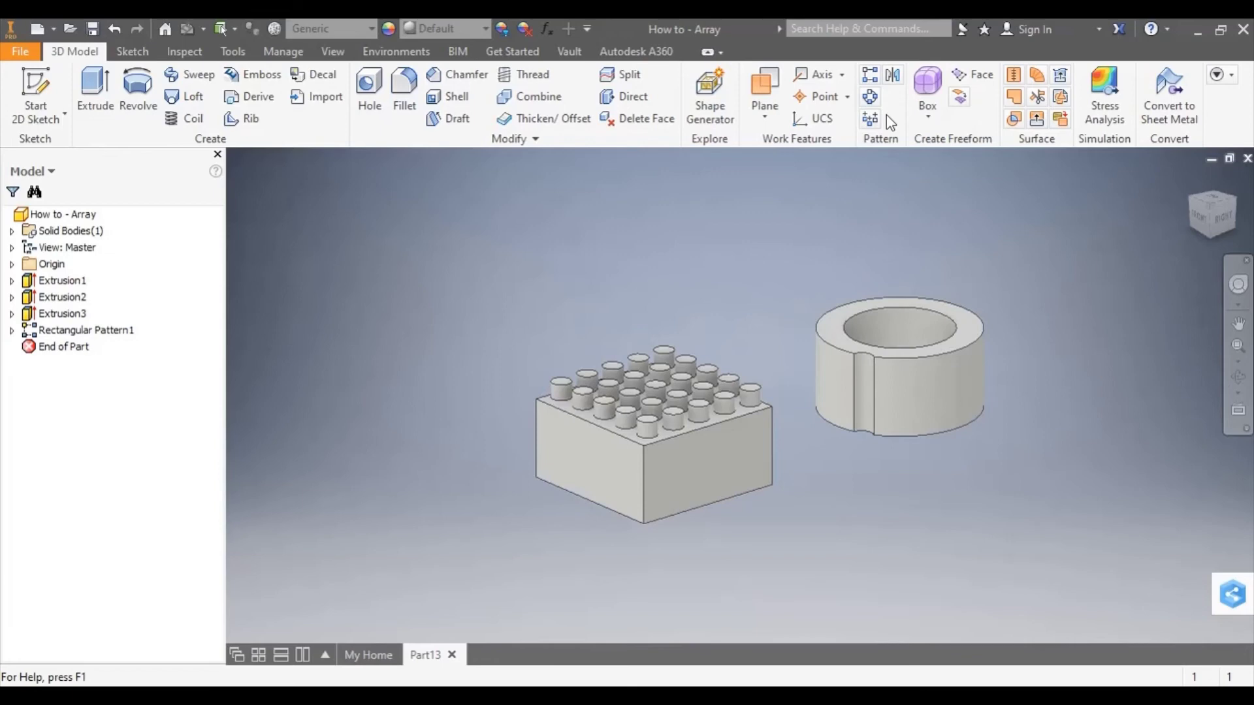
# - Start a circular pattern with the ring's groove (Extrusion3) as the feature to repeat
pyautogui.click(870, 99)
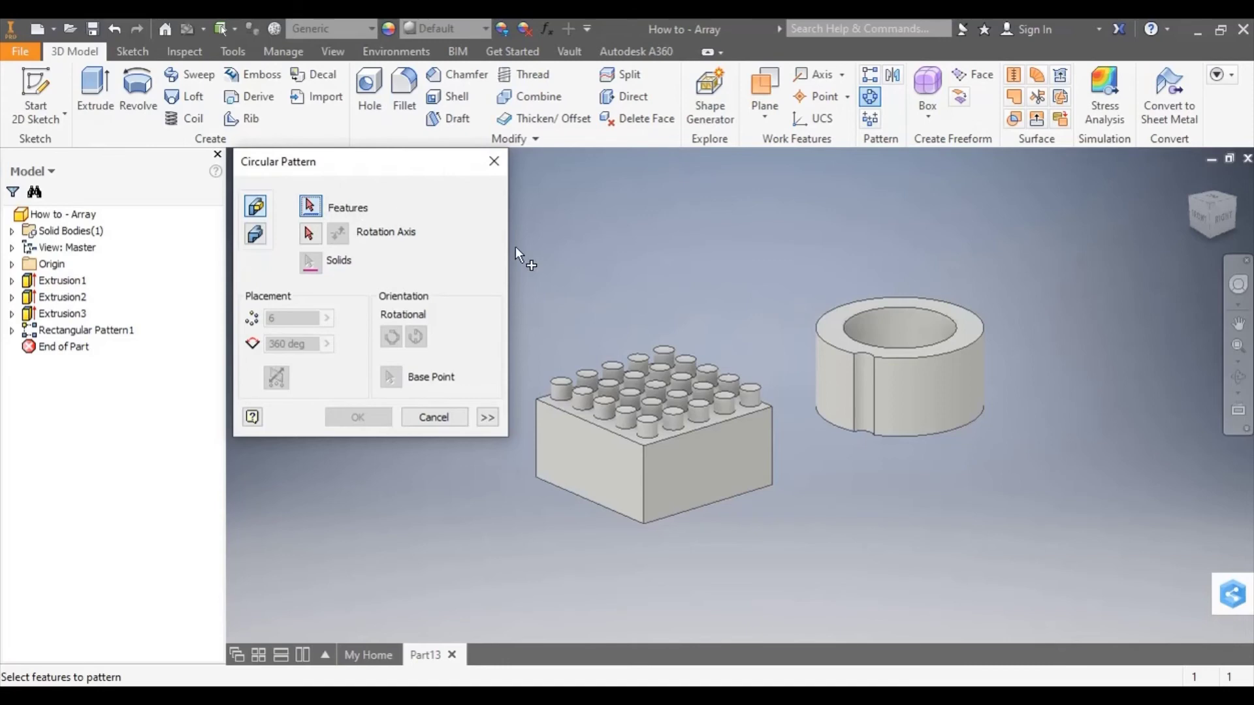
pyautogui.click(866, 361)
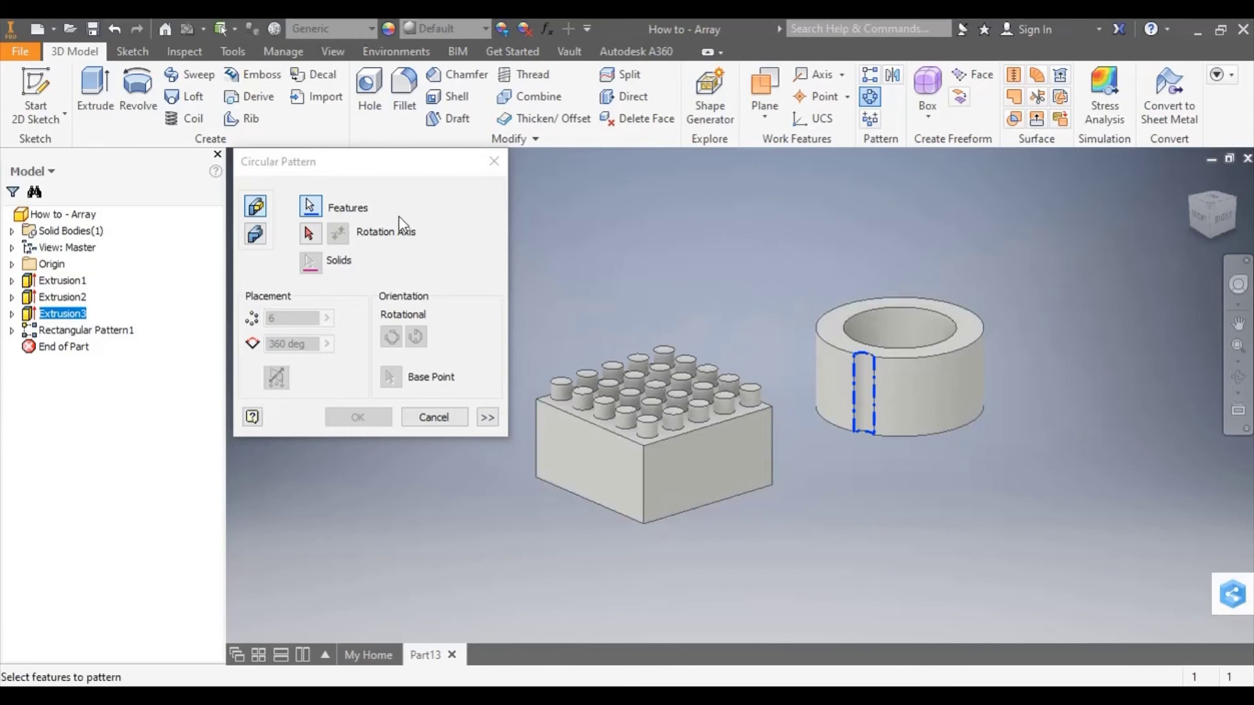
pyautogui.click(311, 235)
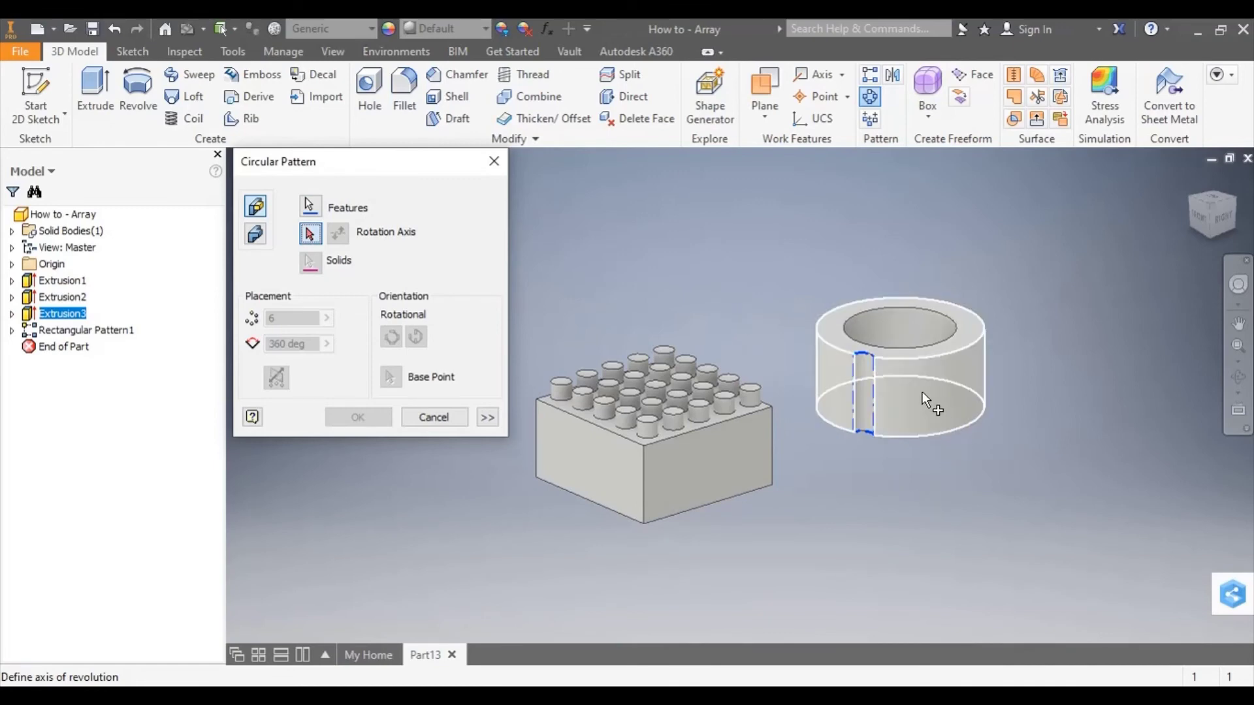
# - Use the ring's cylindrical face as the axis and repeat the groove 10 times over 360°
pyautogui.click(951, 421)
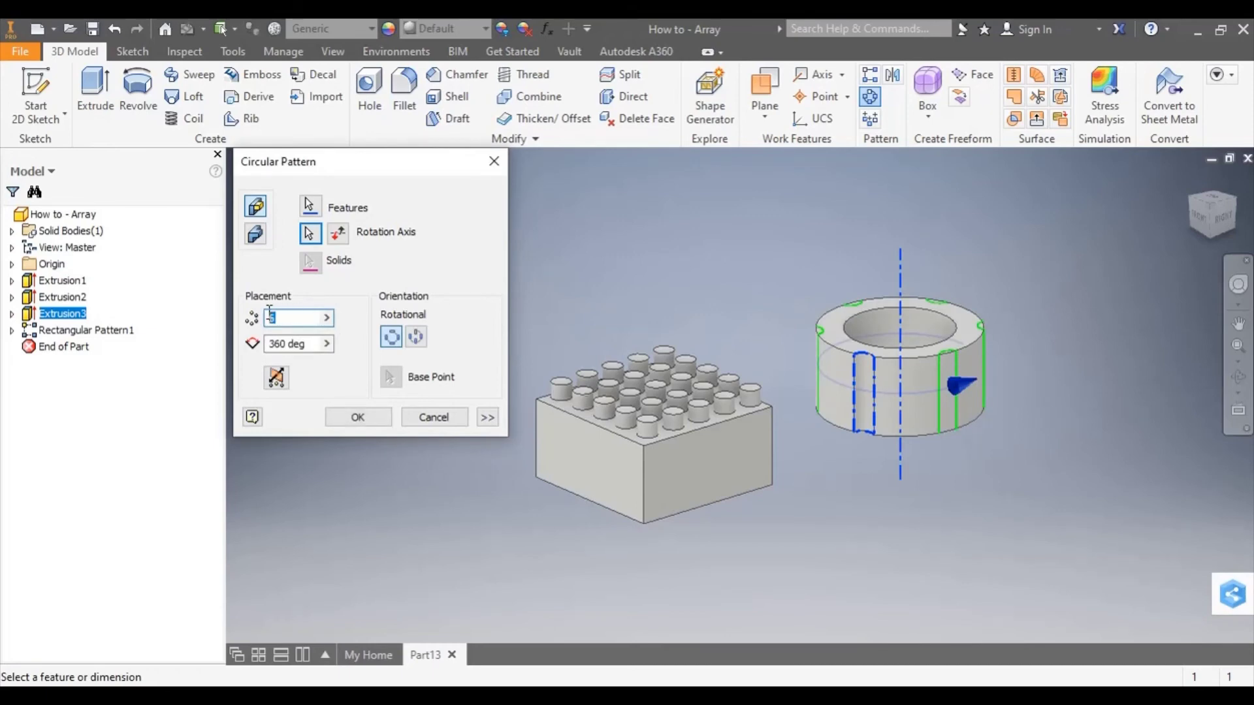
pyautogui.write('5')
pyautogui.write('10')
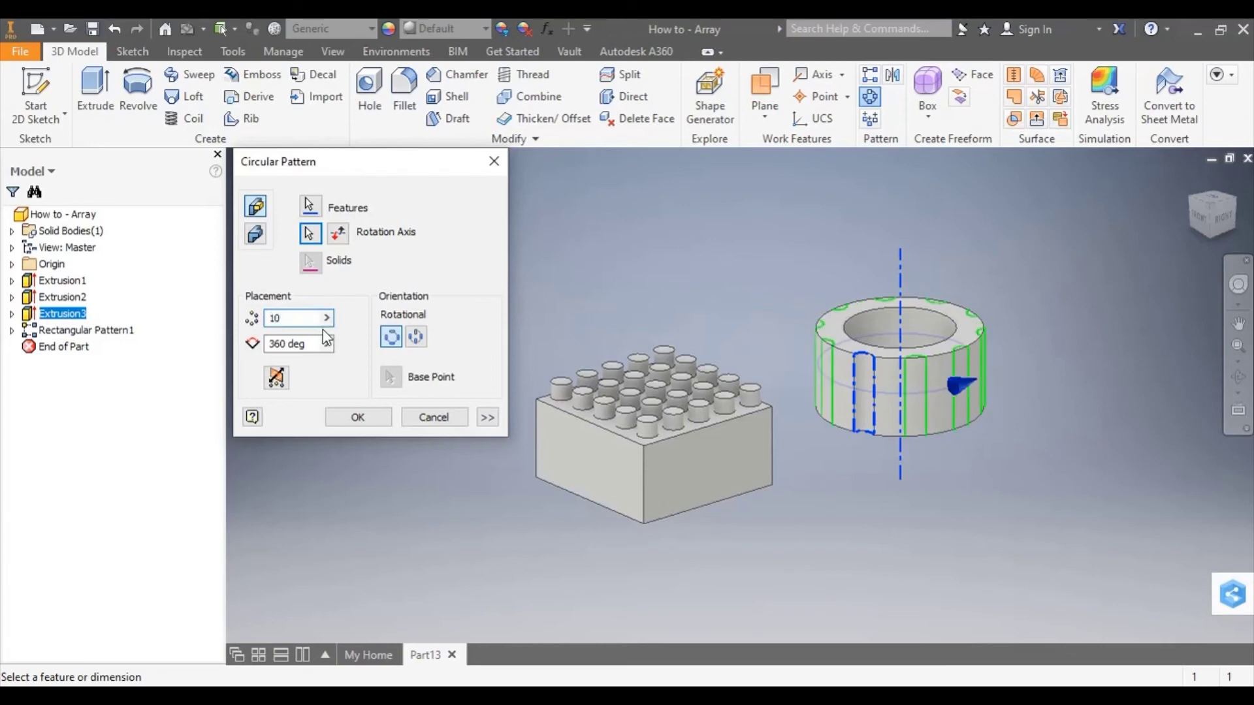
pyautogui.doubleClick(274, 346)
pyautogui.write('180')
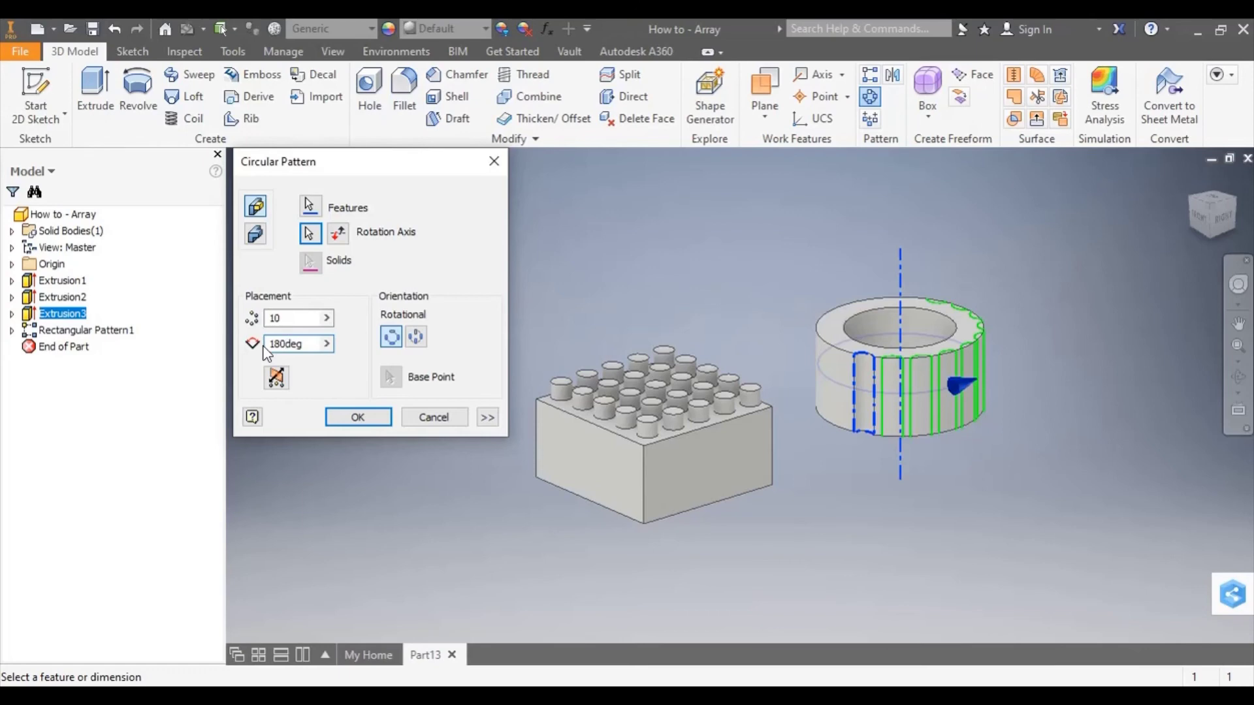
pyautogui.press('BackSpace')
pyautogui.press('BackSpace')
pyautogui.press('BackSpace')
pyautogui.write('36')
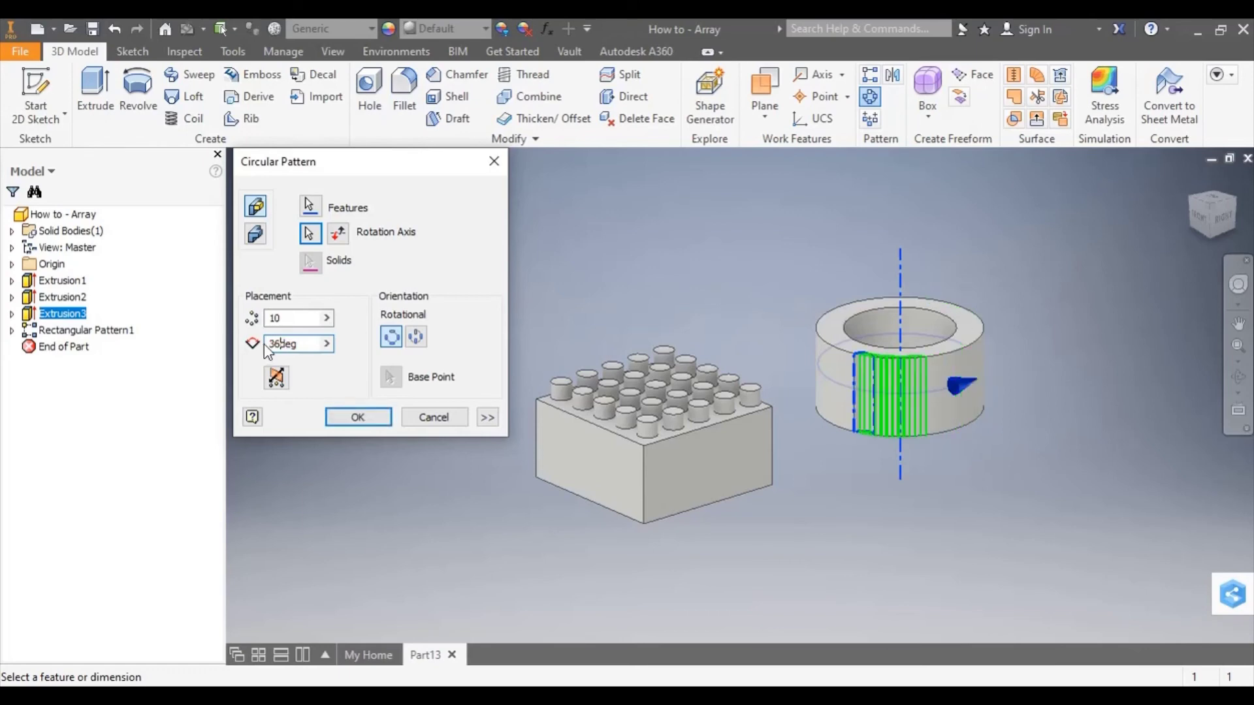
pyautogui.write('0')
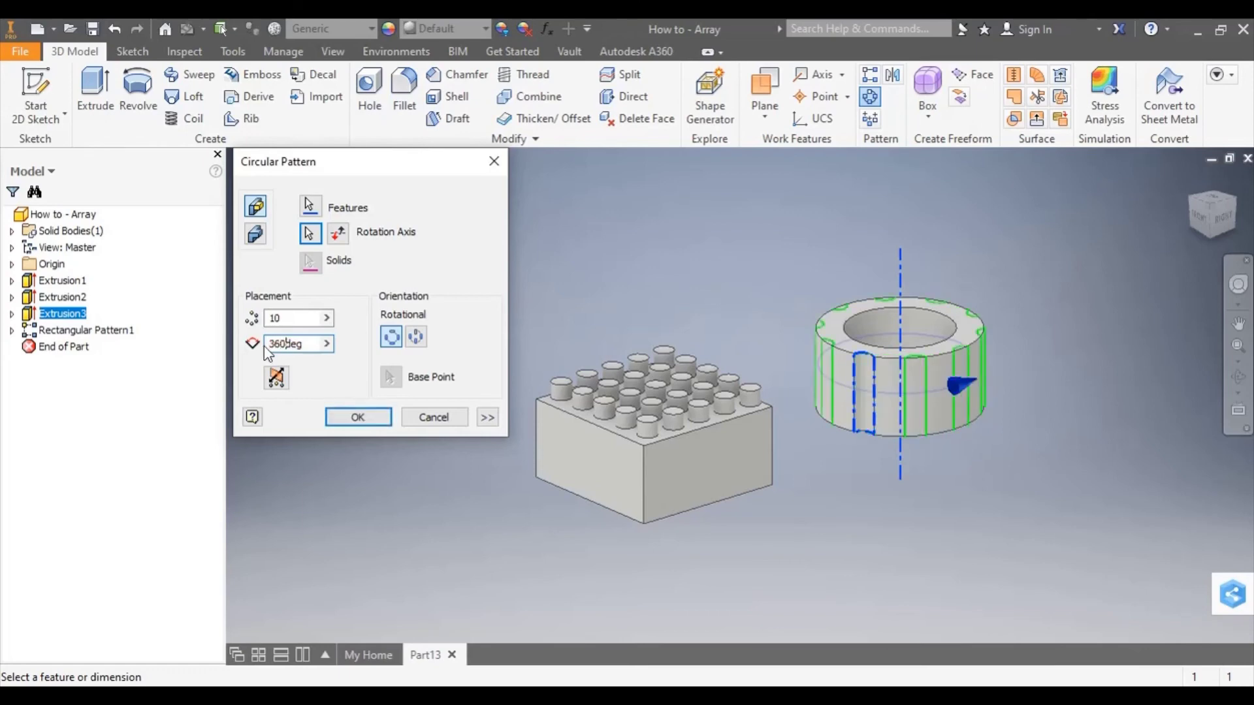
pyautogui.click(378, 417)
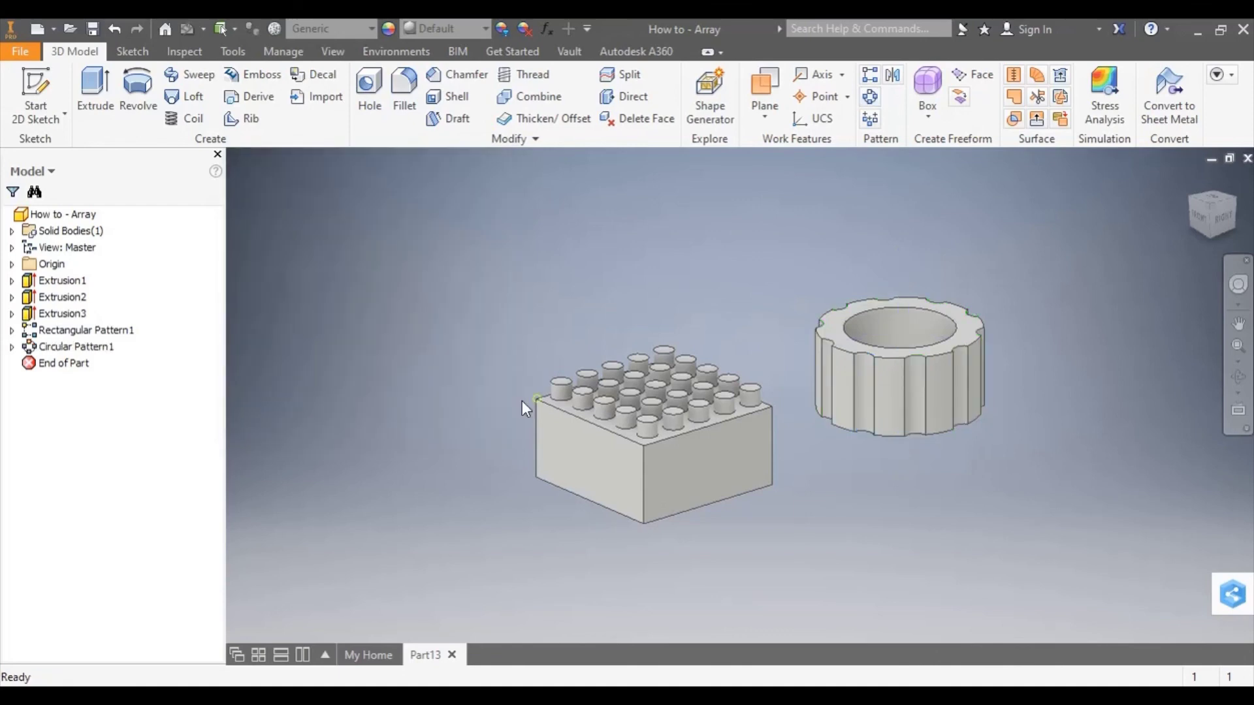
pyautogui.press('F3')
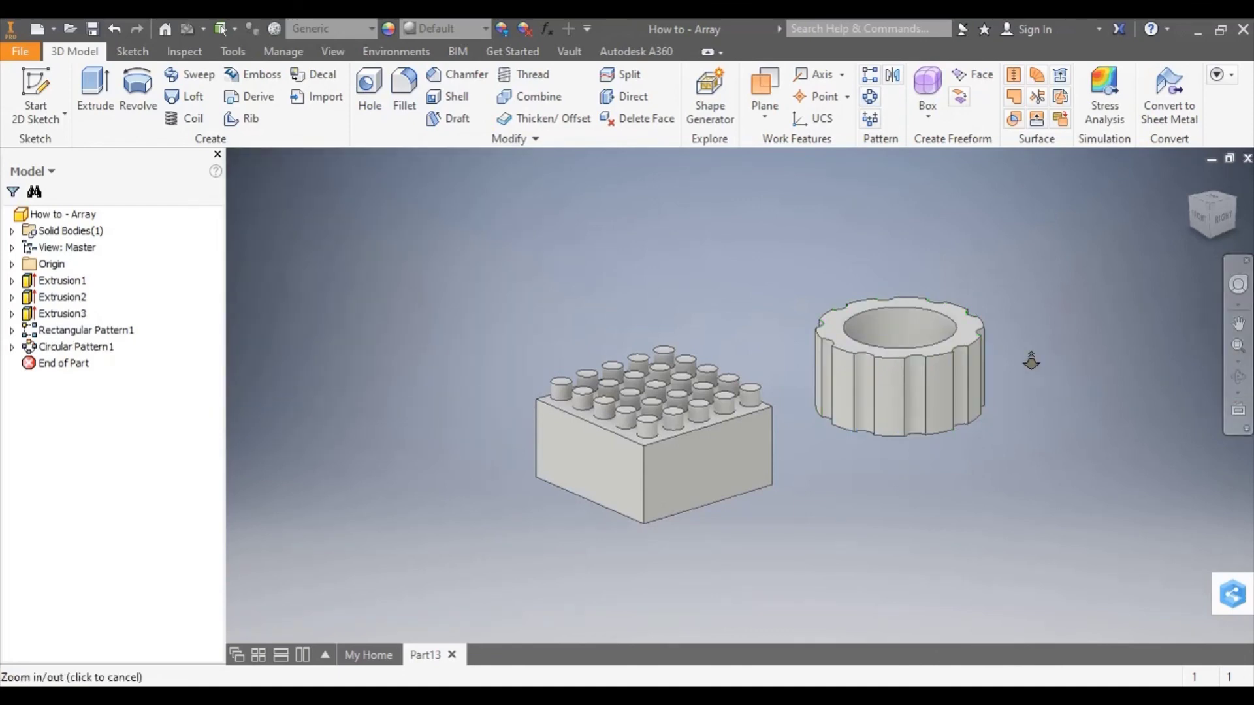
pyautogui.moveTo(1031, 361); pyautogui.dragTo(1131, 367)
pyautogui.press('F2')
pyautogui.press('F3')
pyautogui.click(1239, 377)
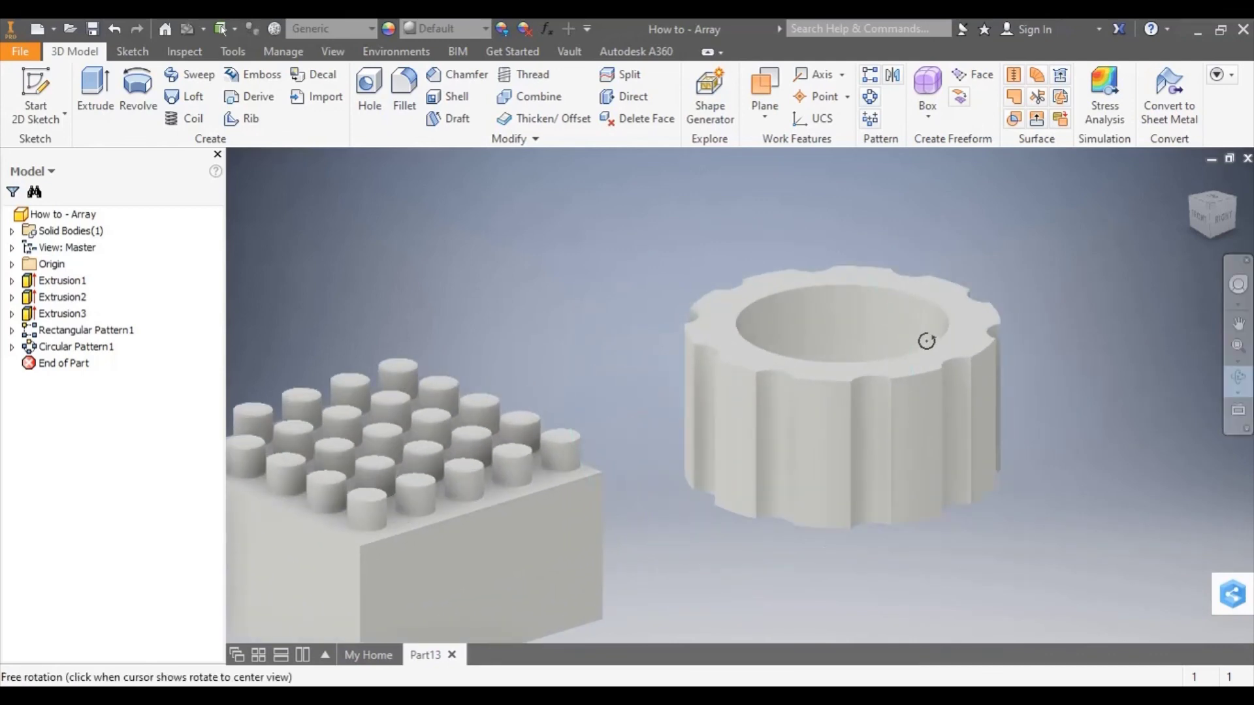
pyautogui.moveTo(860, 324)
pyautogui.mouseDown()
pyautogui.moveTo(782, 328)
pyautogui.moveTo(722, 313)
pyautogui.moveTo(688, 283)
pyautogui.moveTo(744, 338)
pyautogui.moveTo(810, 355)
pyautogui.moveTo(926, 358)
pyautogui.moveTo(937, 343)
pyautogui.moveTo(871, 347)
pyautogui.mouseUp()
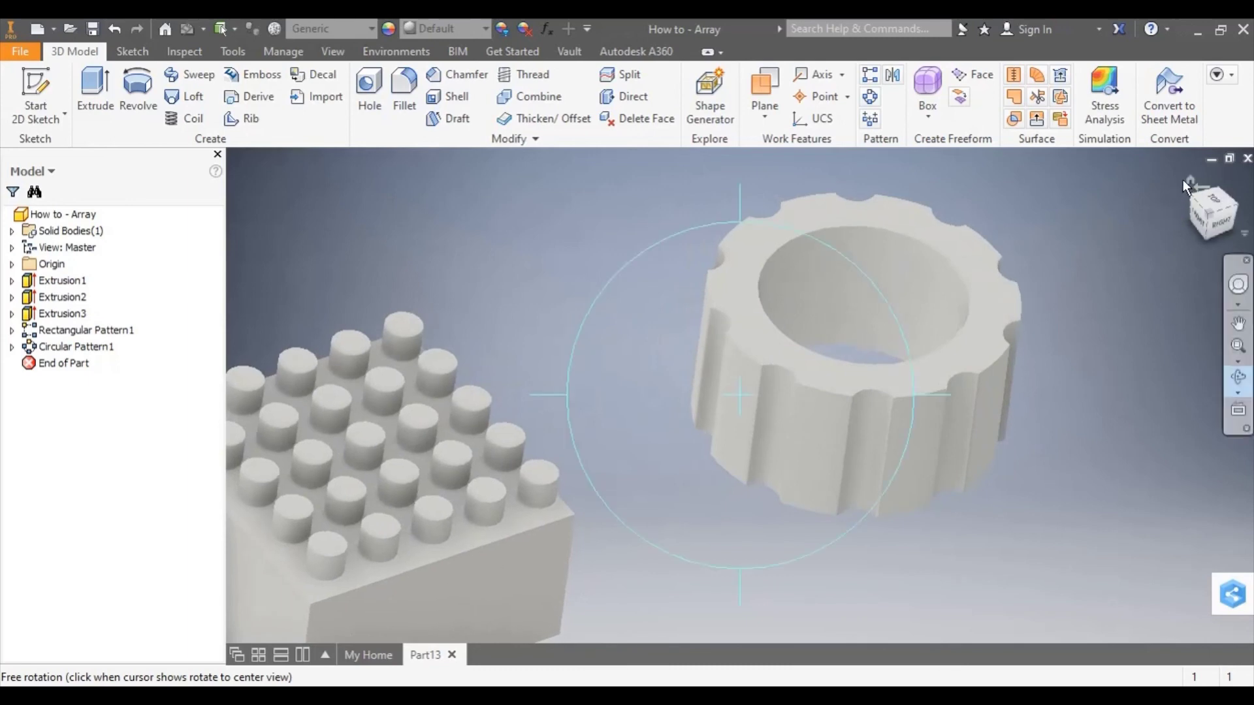
pyautogui.click(1187, 181)
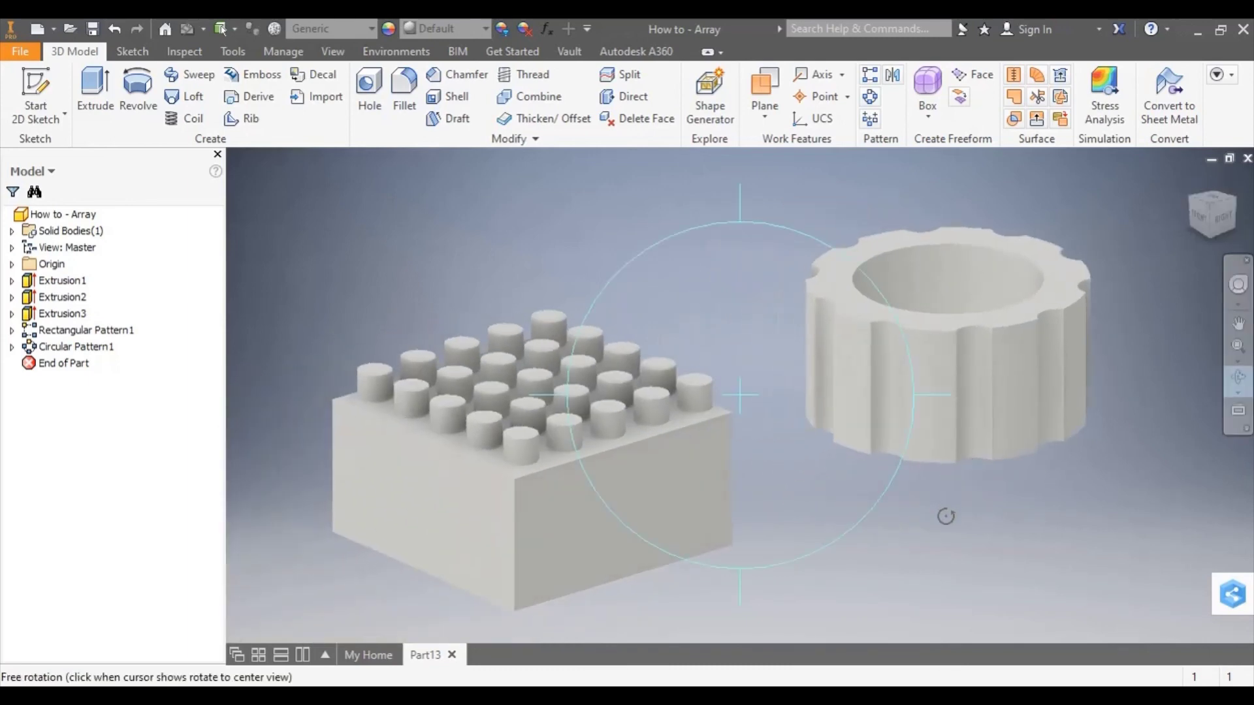
pyautogui.rightClick(946, 517)
pyautogui.press('Escape')
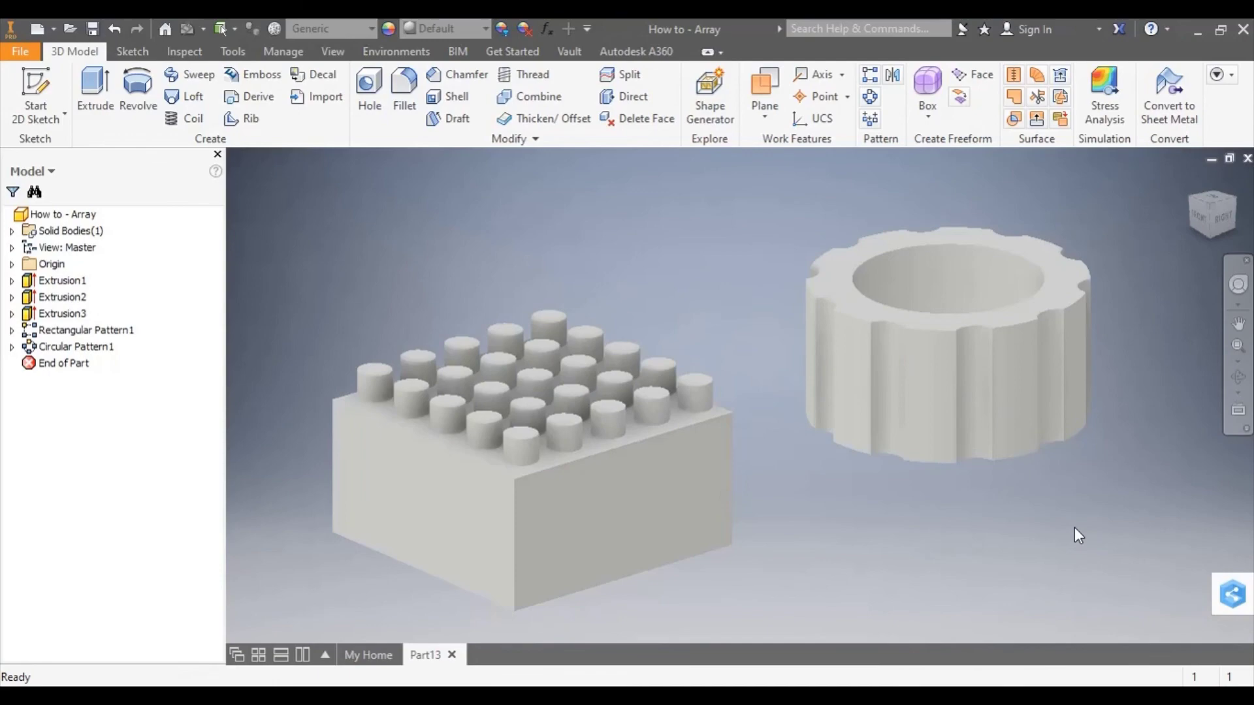